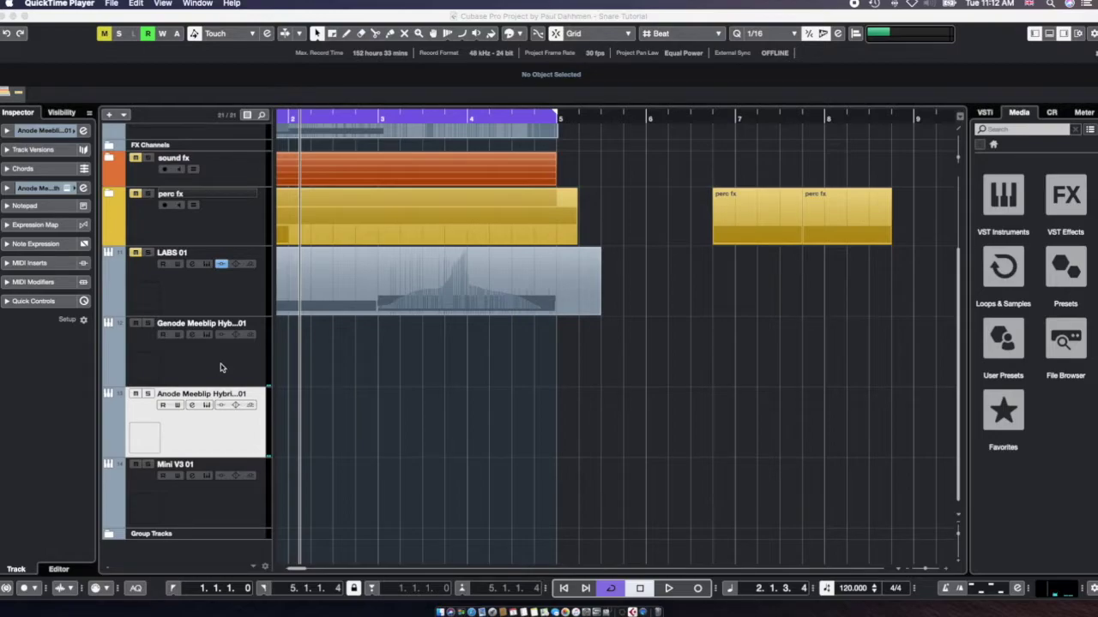
- Select the Genode Meeblip, Anode Meeblip and Mini V3 tracks in turn and view the Mini V3 instrument
left_click(221, 368)
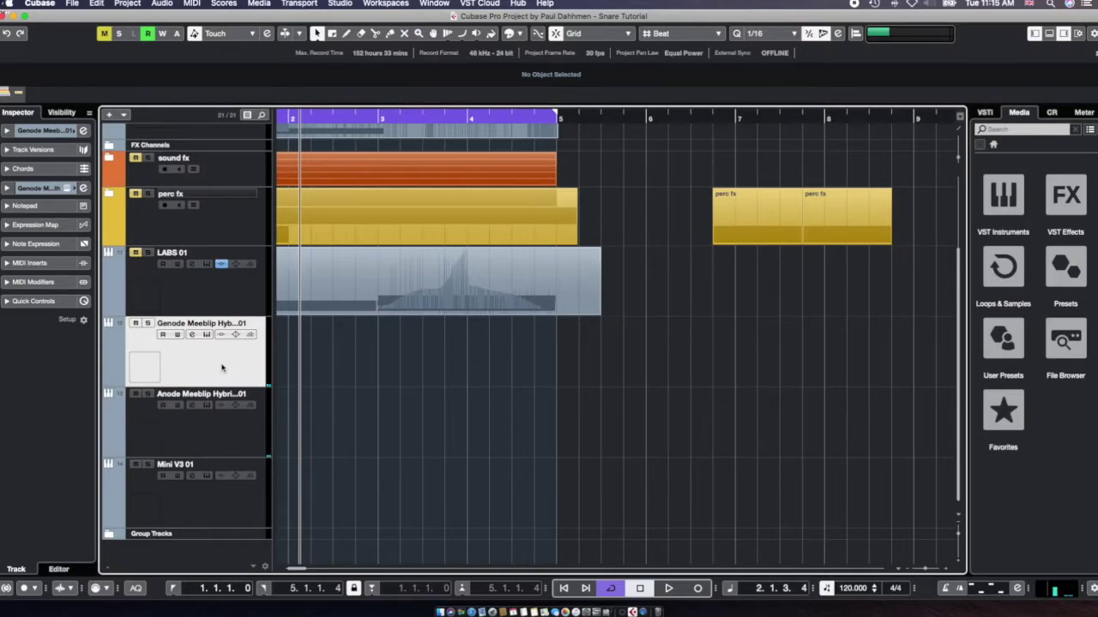
left_click(240, 441)
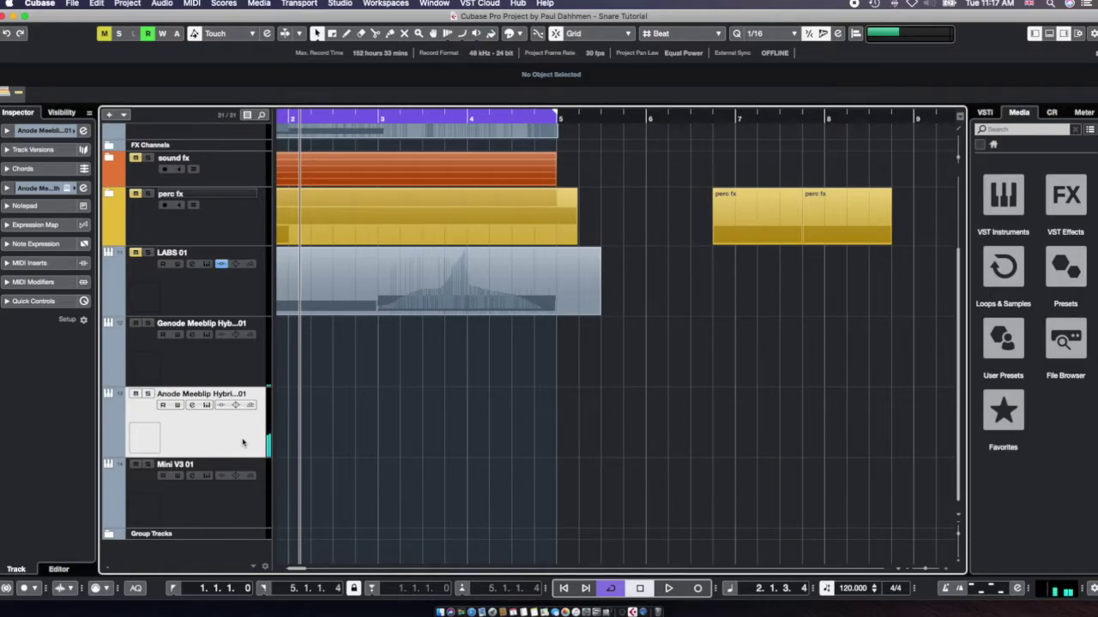
left_click(247, 518)
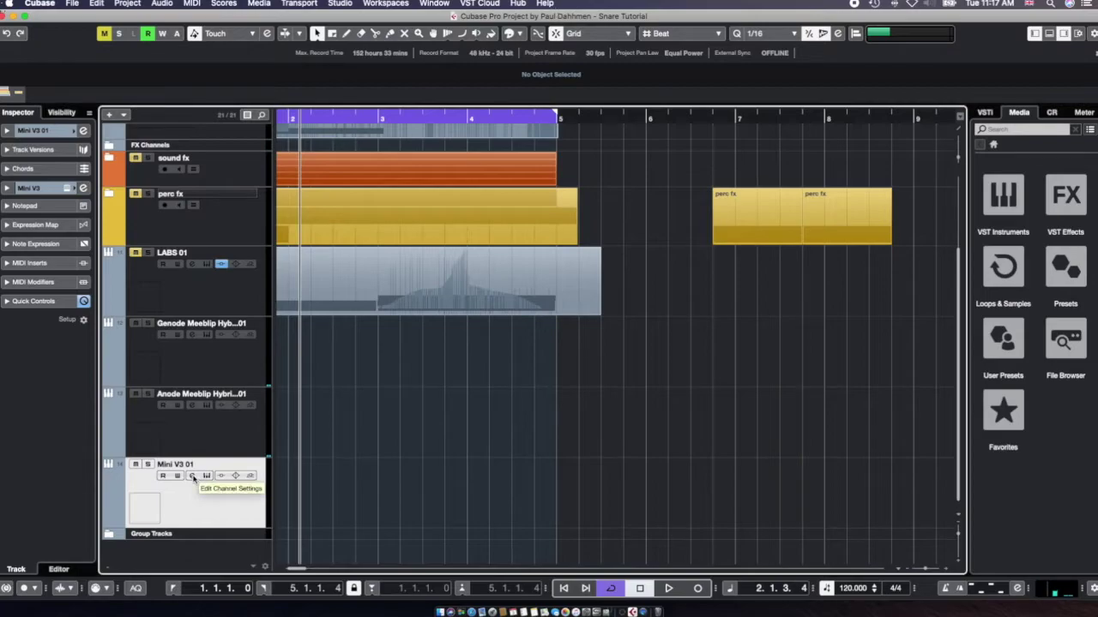
left_click(205, 476)
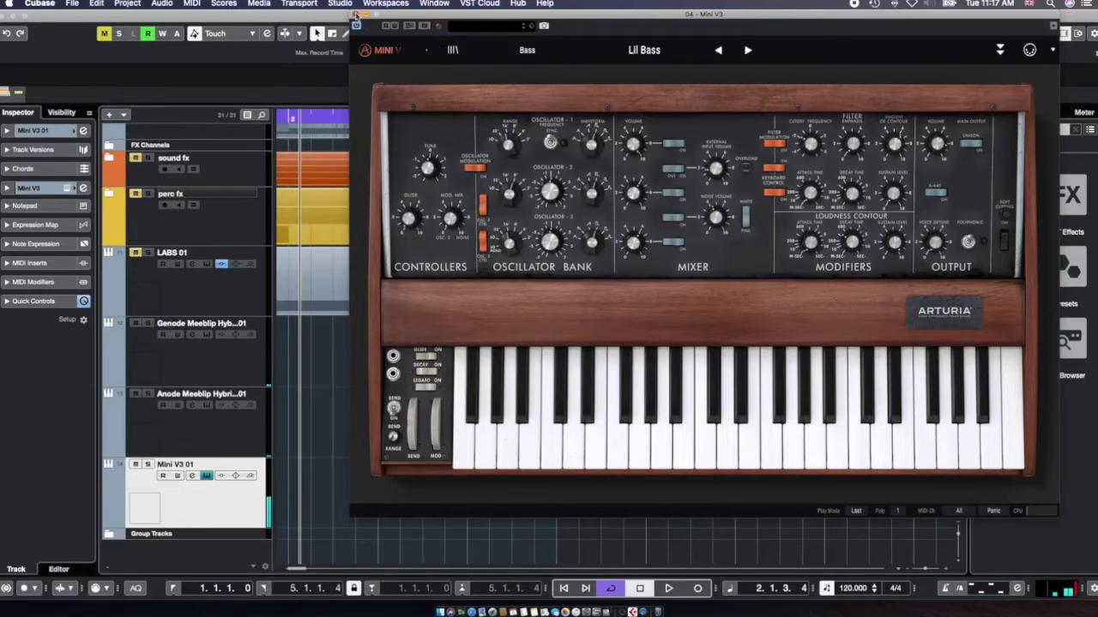
left_click(357, 14)
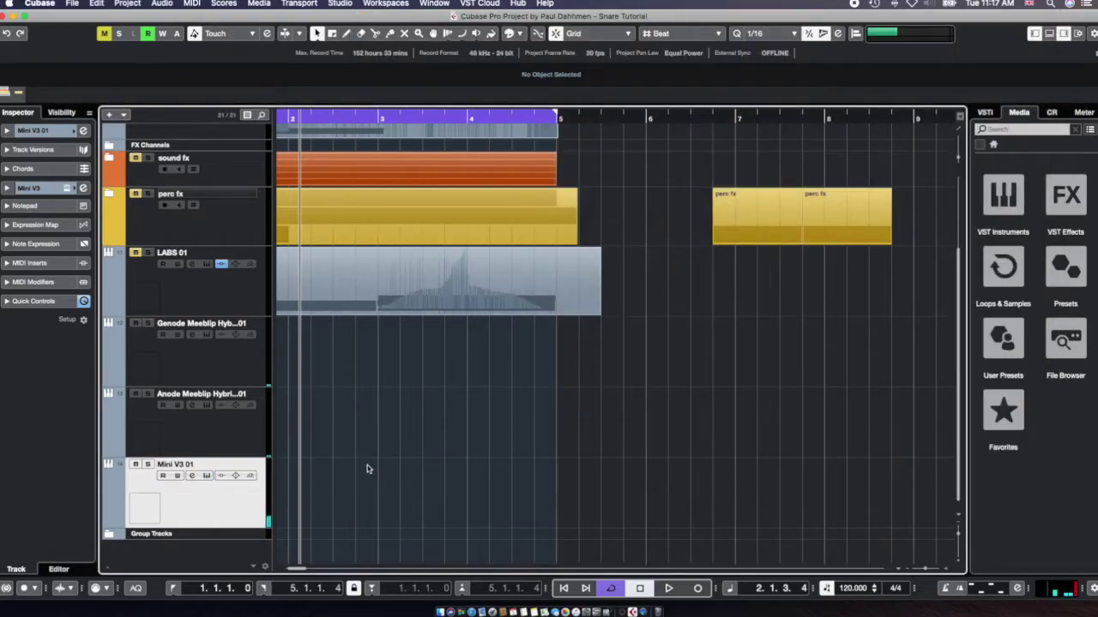
- Briefly check playback and record a three-note MIDI part on the Mini V3 01 track across the bar 1 to 5 loop
left_click(1076, 590)
left_click(1076, 590)
key("space")
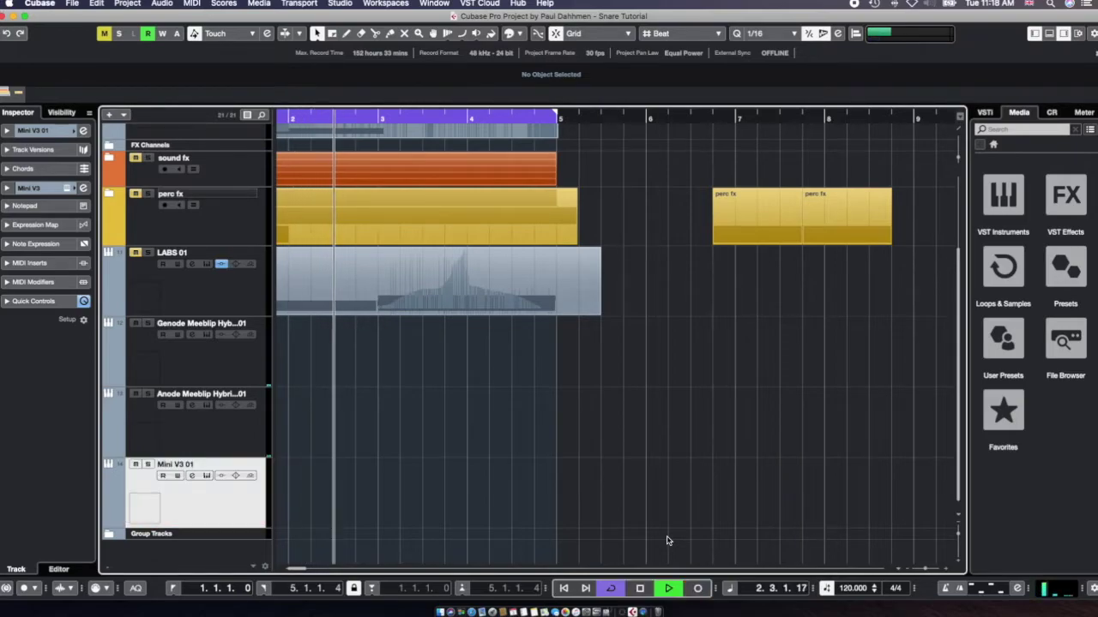
key("space")
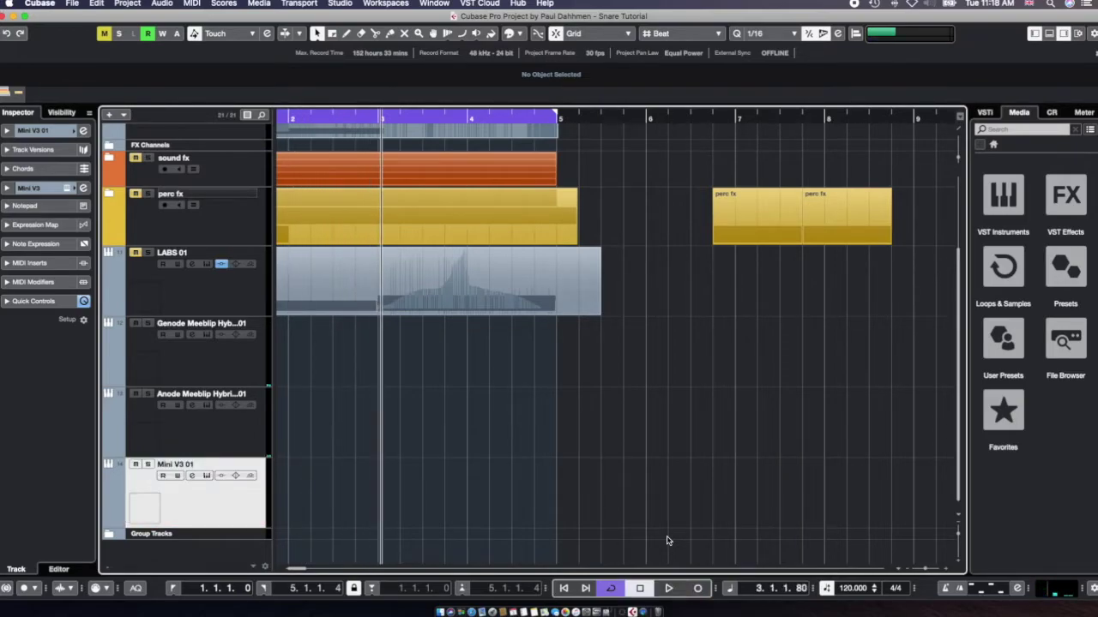
key("space")
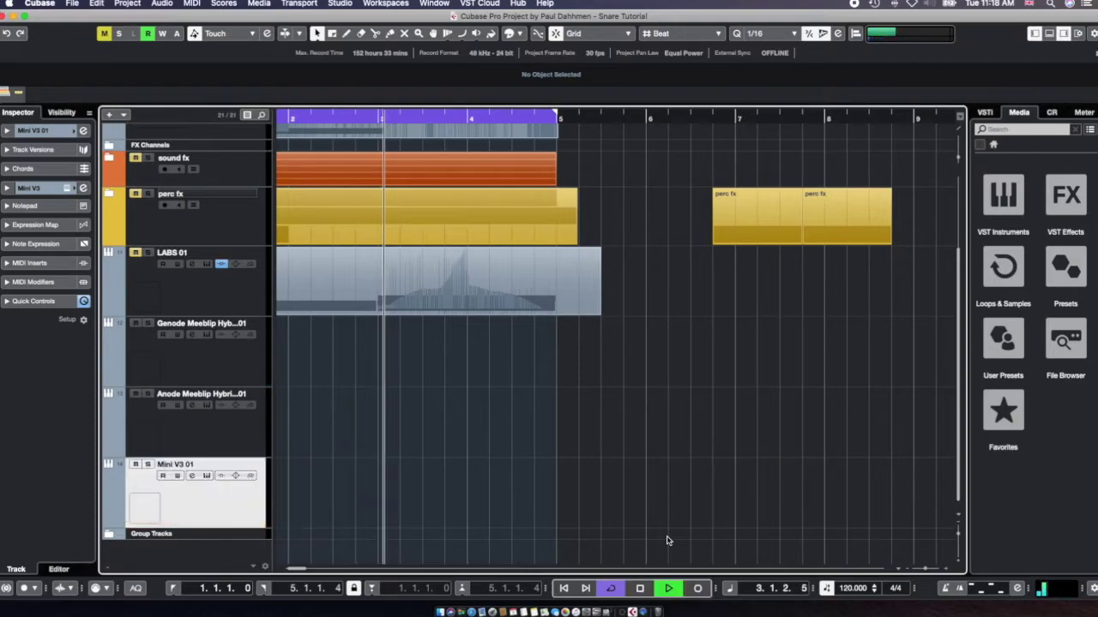
key("space")
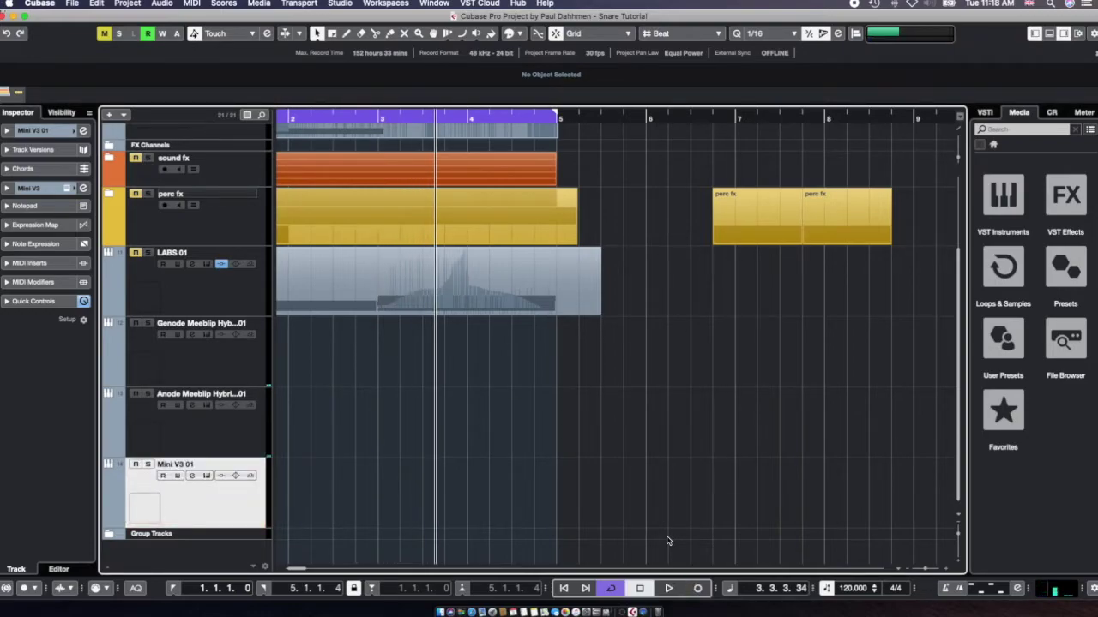
key("KP_Multiply")
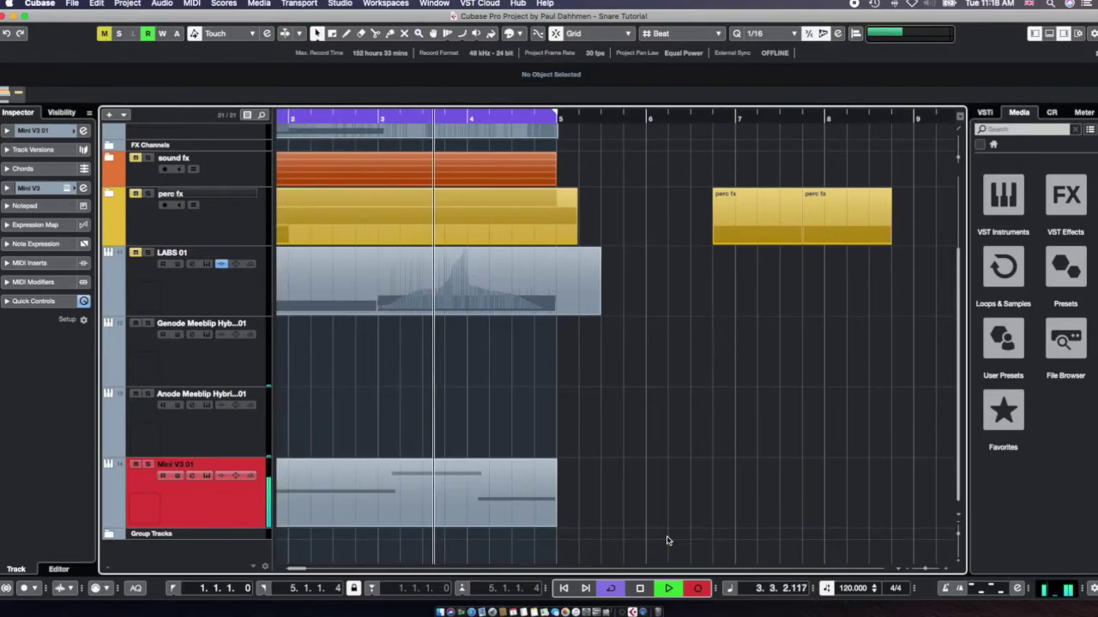
key("space")
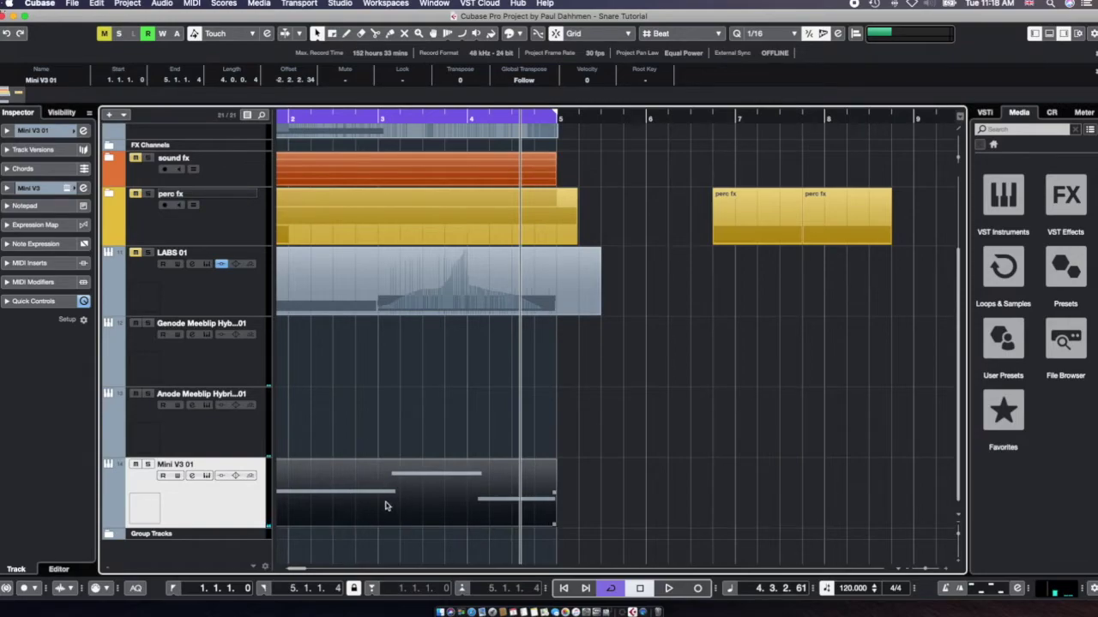
- Open the recorded Mini V3 part in the Key Editor and move its C1 note to the start of bar 1
left_click(408, 514)
left_click(192, 3)
left_click(199, 12)
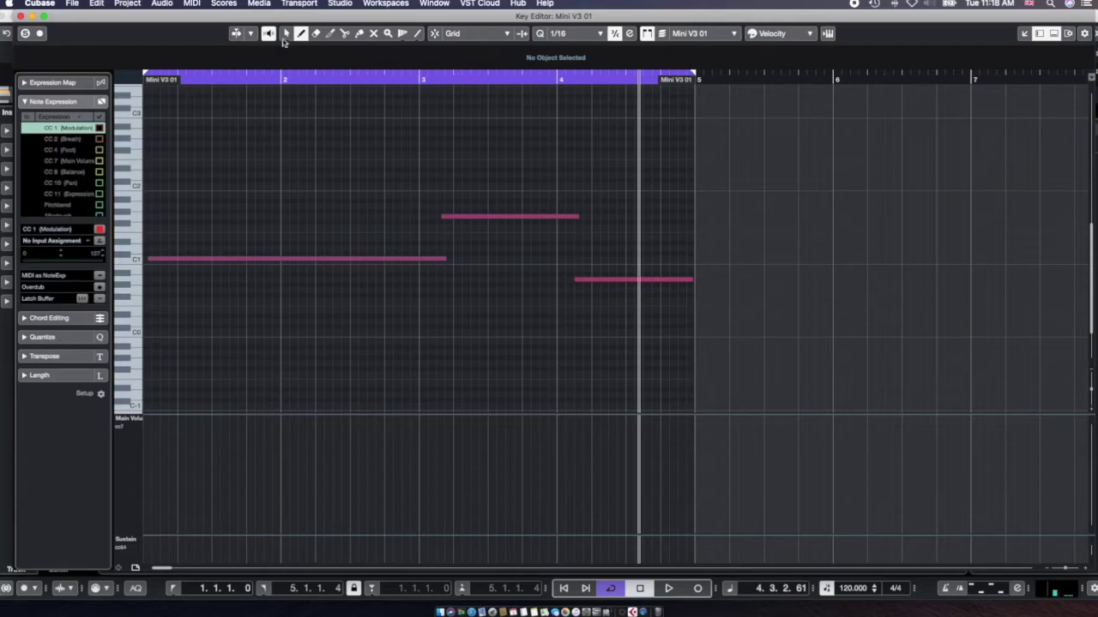
left_click_drag(221, 263, 216, 260)
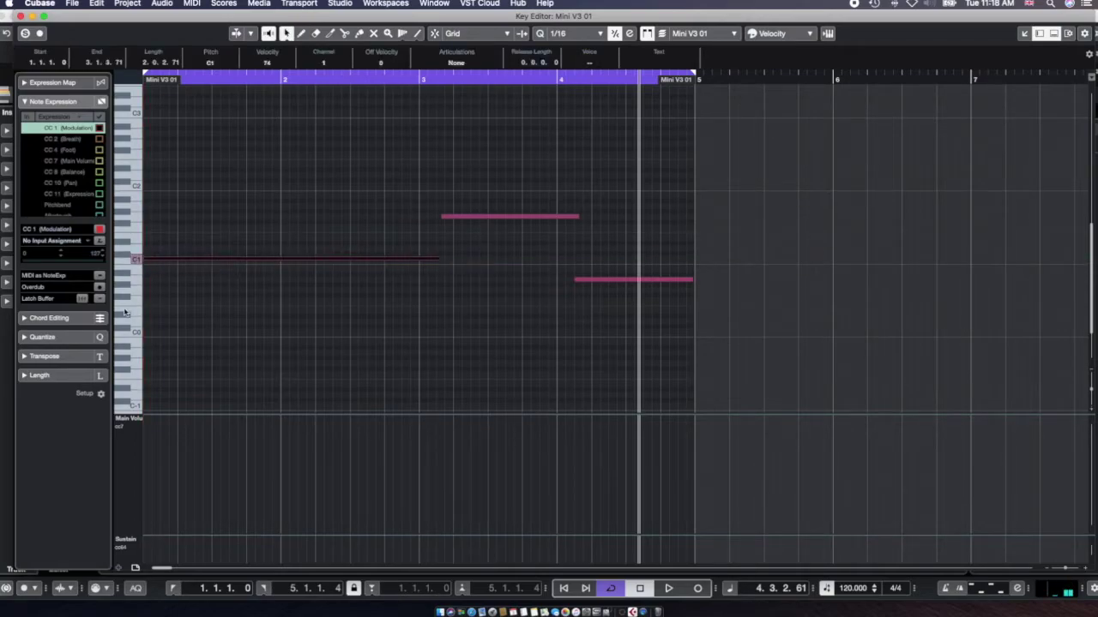
- Show the quantize settings, end the C1 note at bar 3, and move the G1 note to bar 3 and the A0 note to bar 4
left_click(54, 102)
left_click(72, 139)
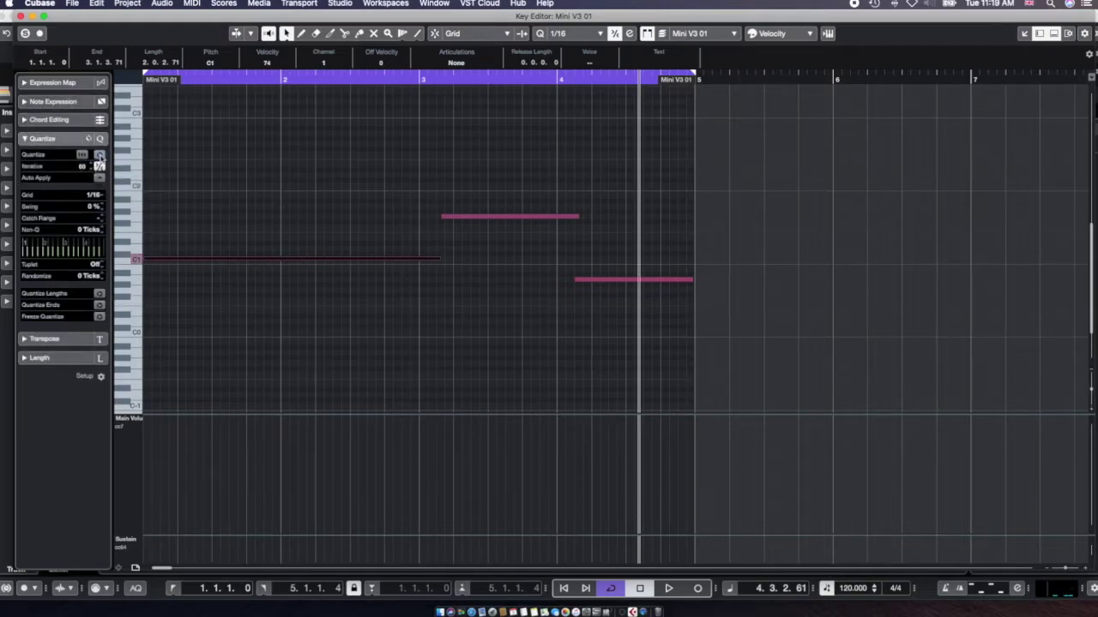
left_click_drag(437, 260, 421, 262)
left_click(489, 217)
left_click_drag(489, 218, 483, 218)
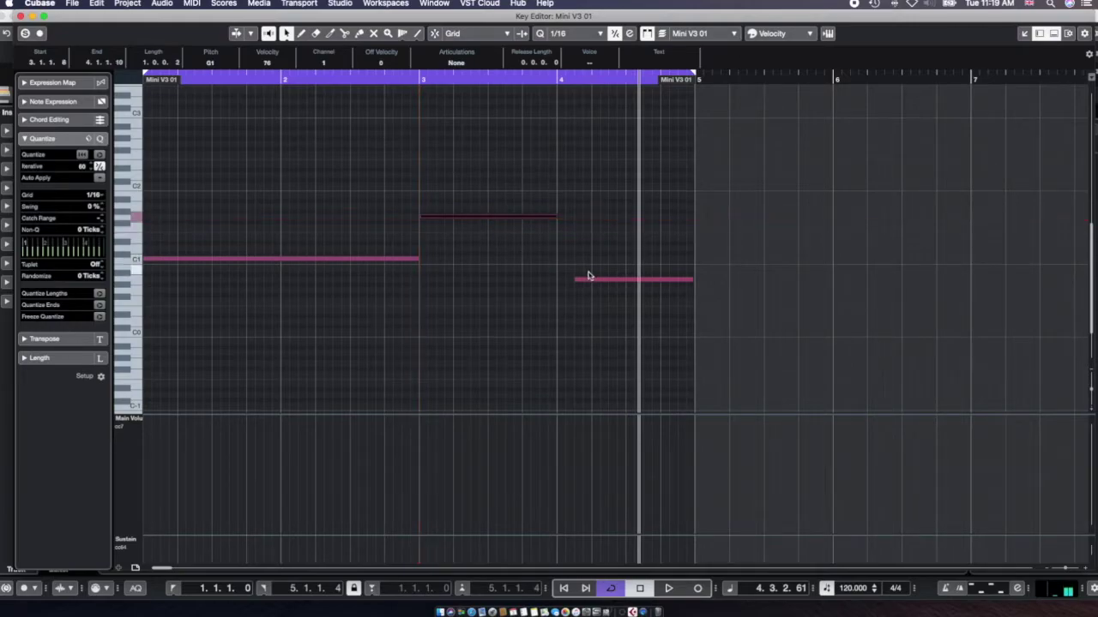
left_click_drag(627, 284, 679, 278)
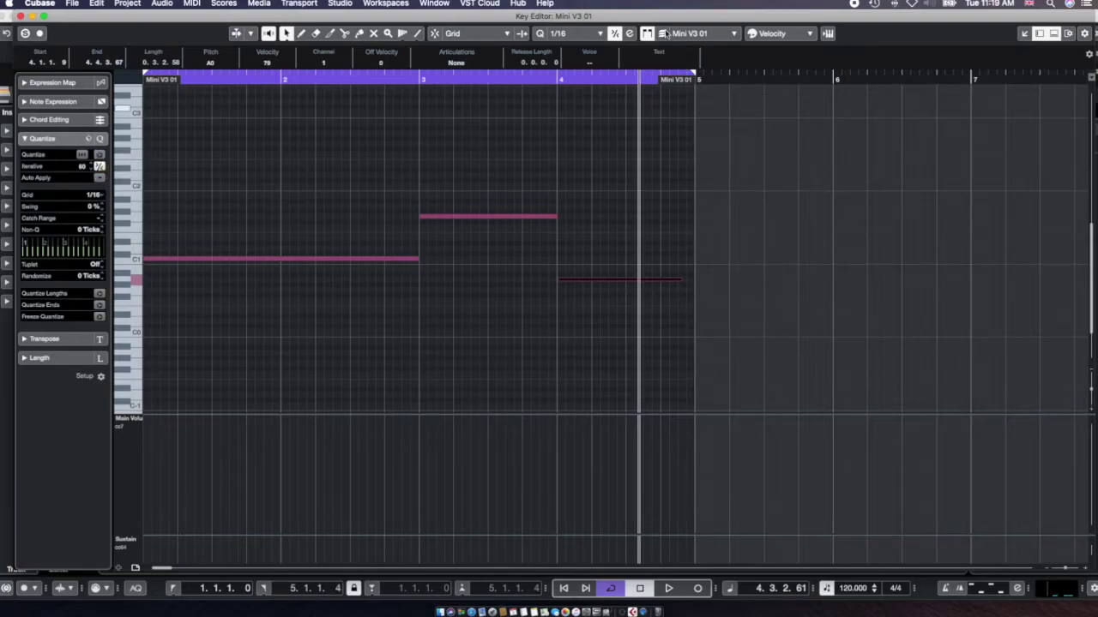
- Quantize the selected A0 note on the 1/16 grid and close the Key Editor
left_click(615, 32)
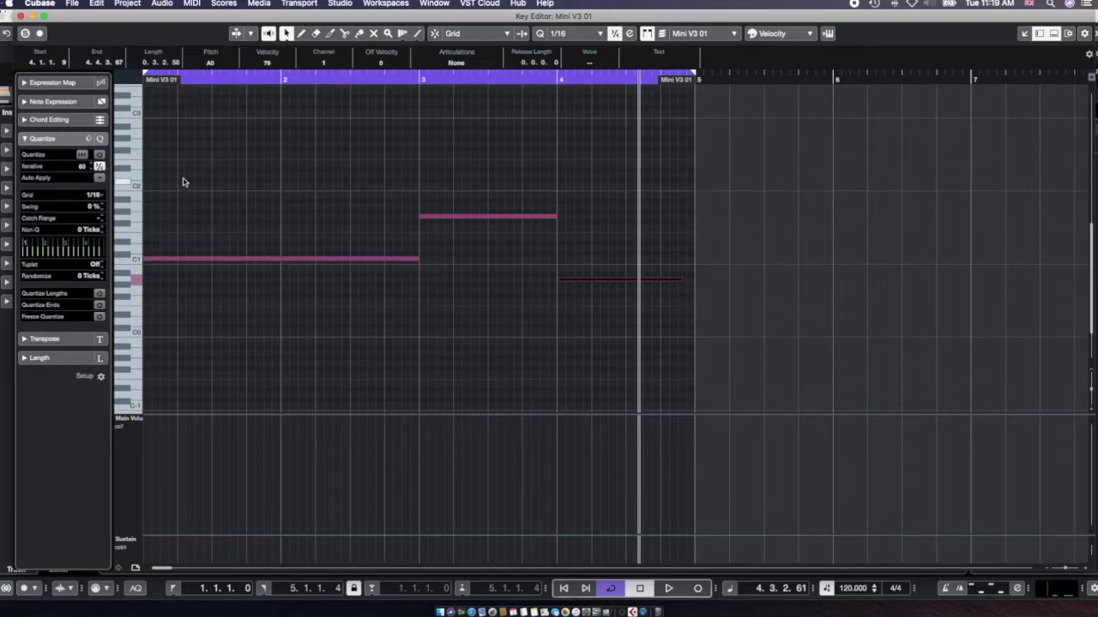
left_click(99, 165)
left_click(21, 16)
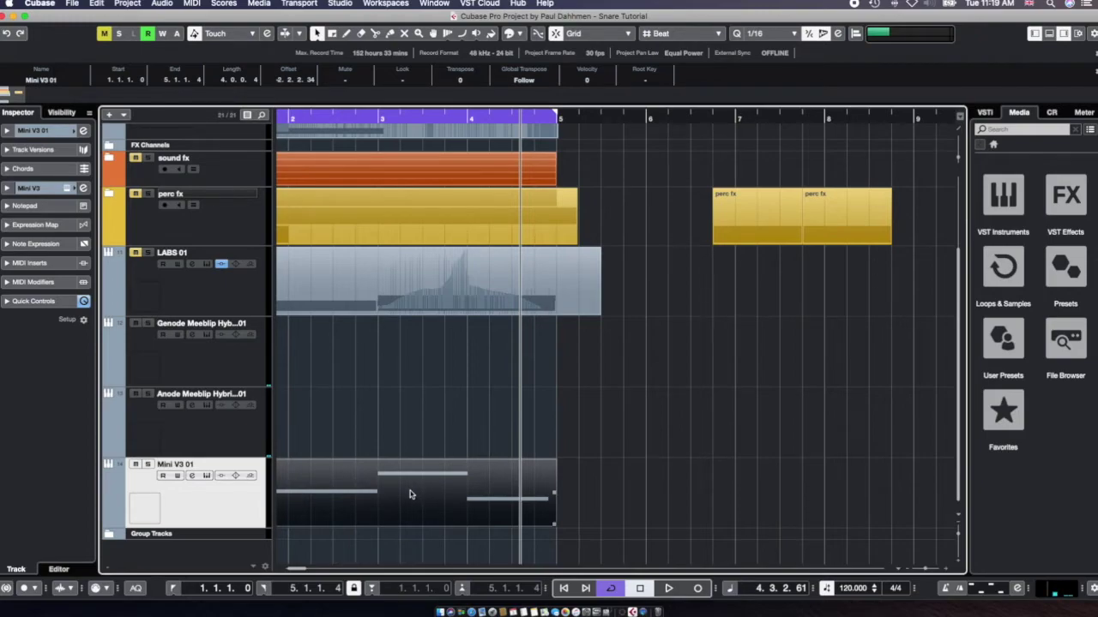
- Repeat the Mini V3 part to make two copies after the original
left_click(96, 3)
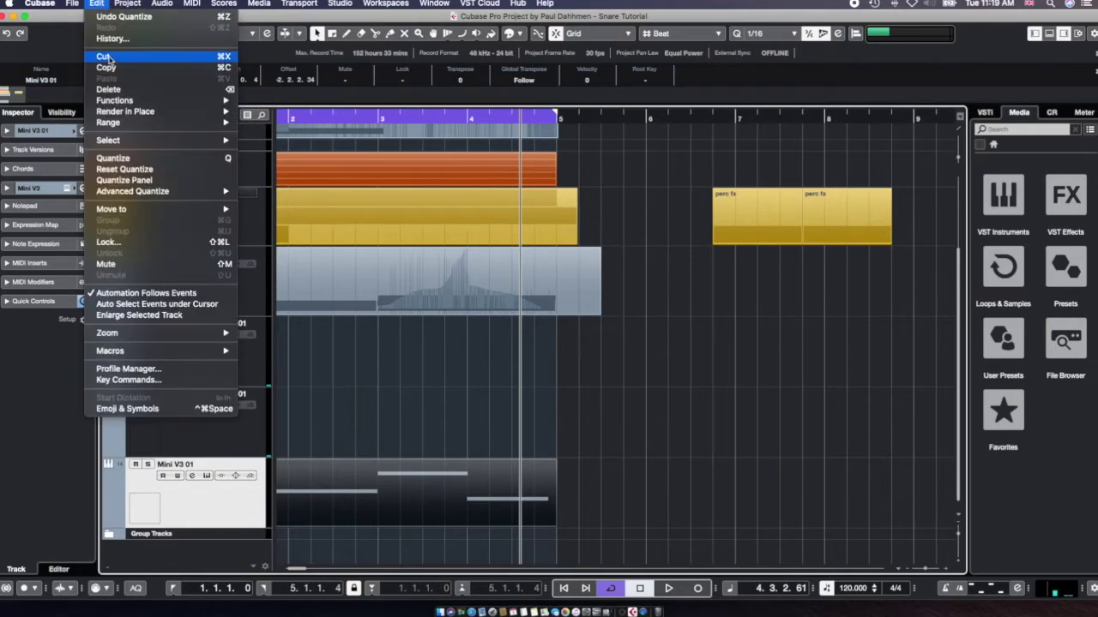
mouse_move(126, 104)
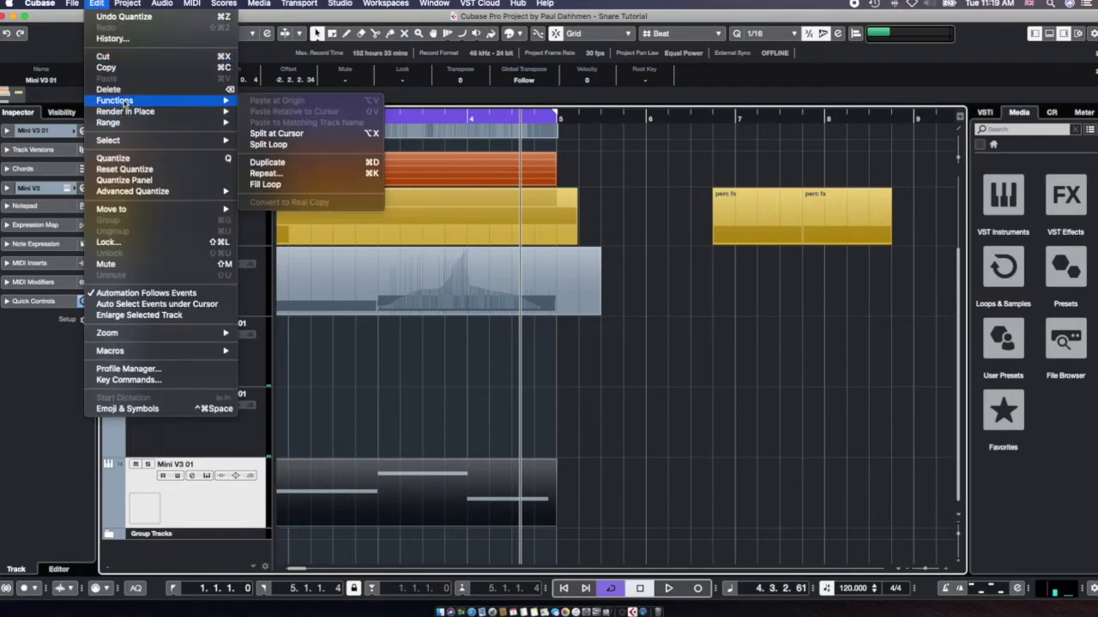
left_click(275, 175)
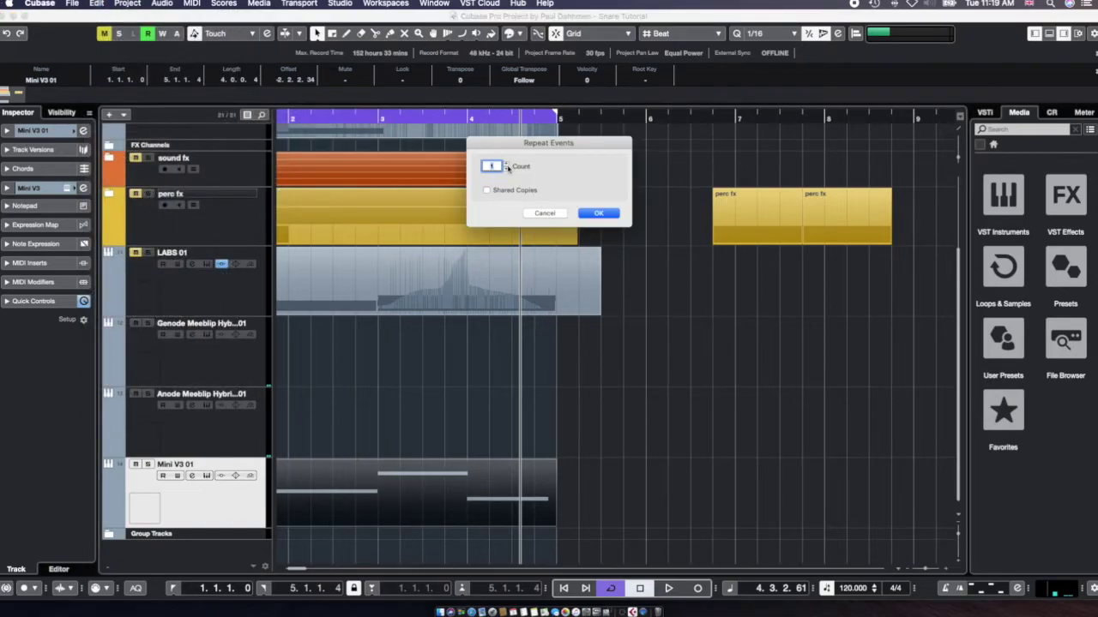
left_click(608, 218)
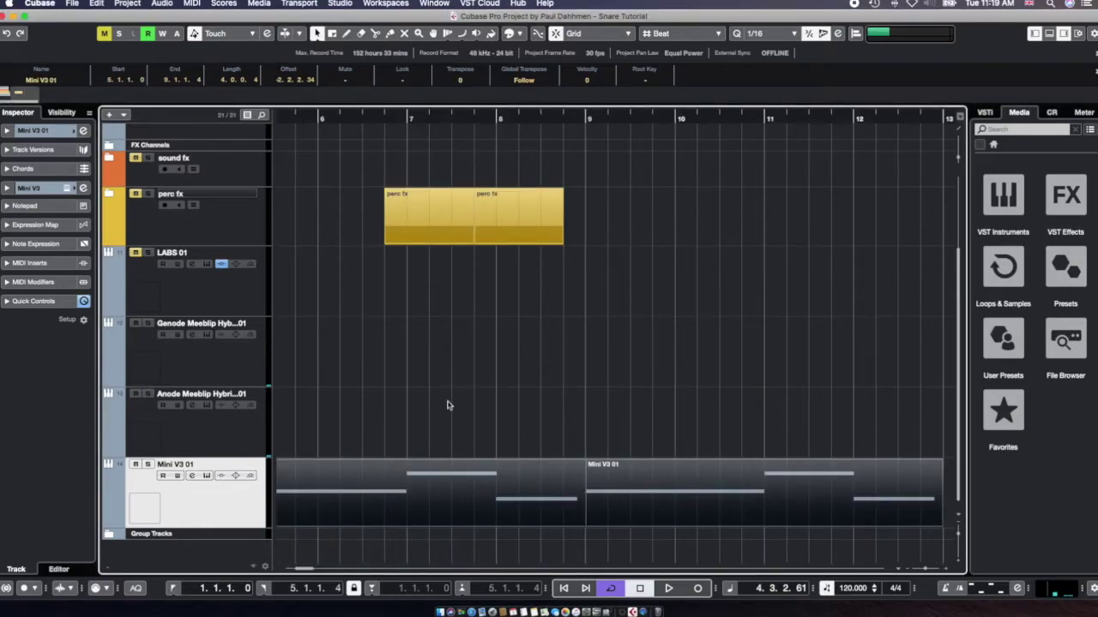
- Move one copy to the Anode Meeblip track and the other to the Genode Meeblip track, both starting at bar 1
scroll(447, 405, "left", 5)
left_click_drag(633, 495, 279, 399)
left_click_drag(746, 390, 403, 362)
left_click(749, 351)
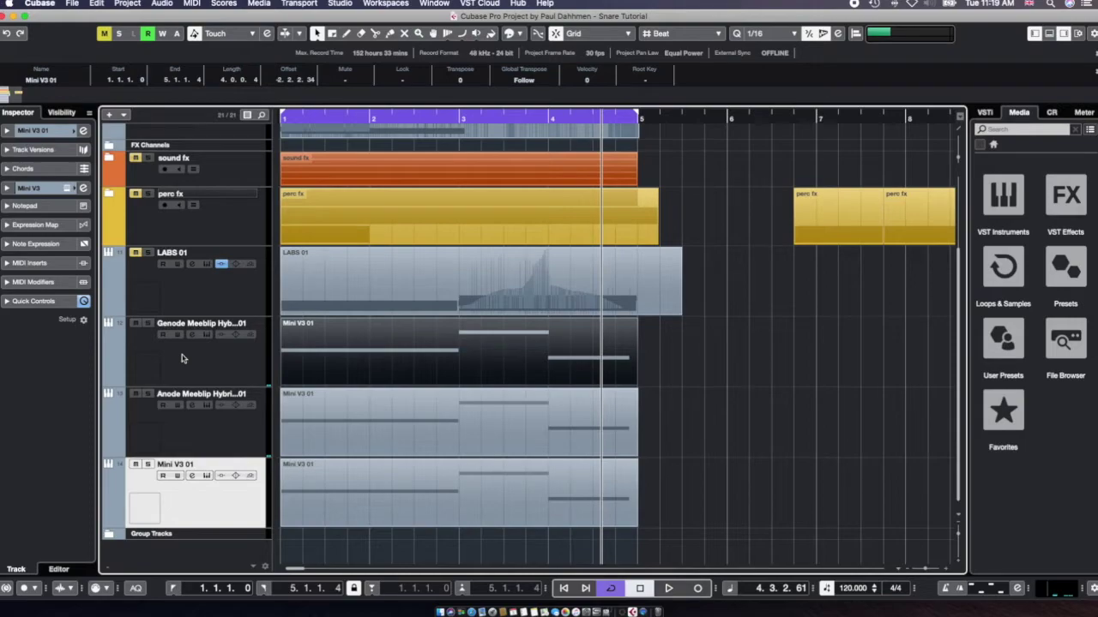
- Delete the G1 and A0 notes from the part on the Genode Meeblip track in the Key Editor
left_click(191, 4)
left_click(204, 13)
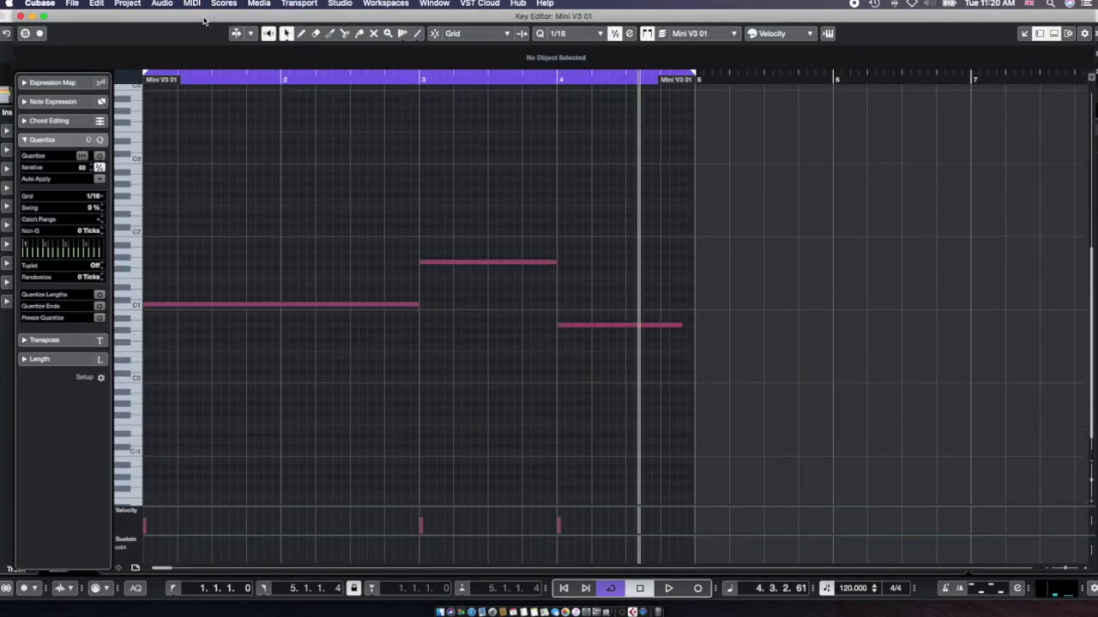
left_click(374, 35)
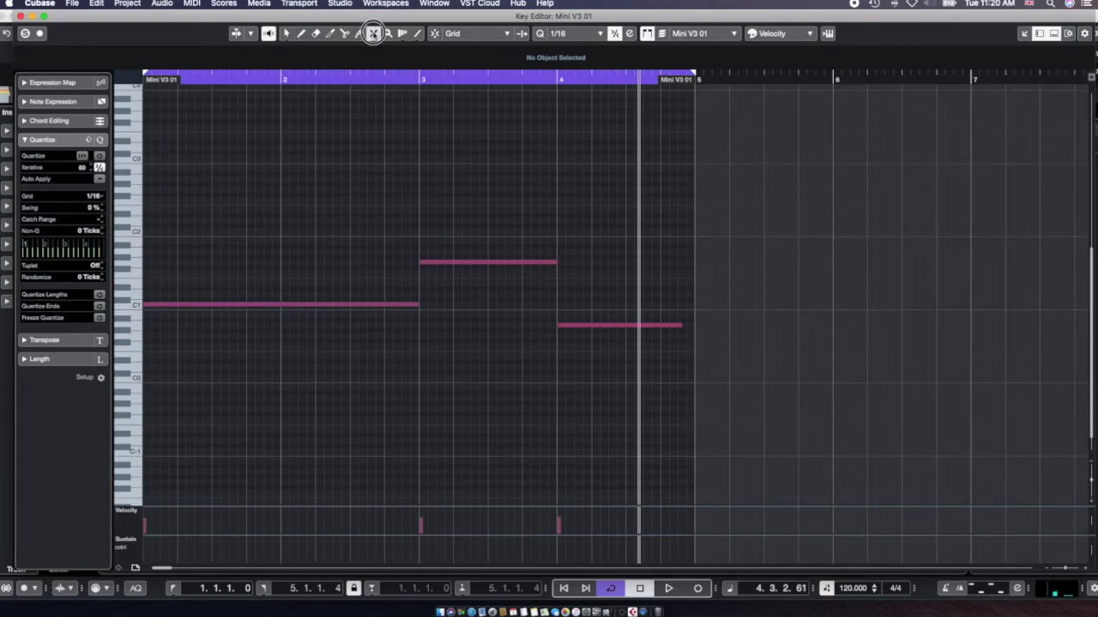
left_click(486, 263)
left_click(627, 324)
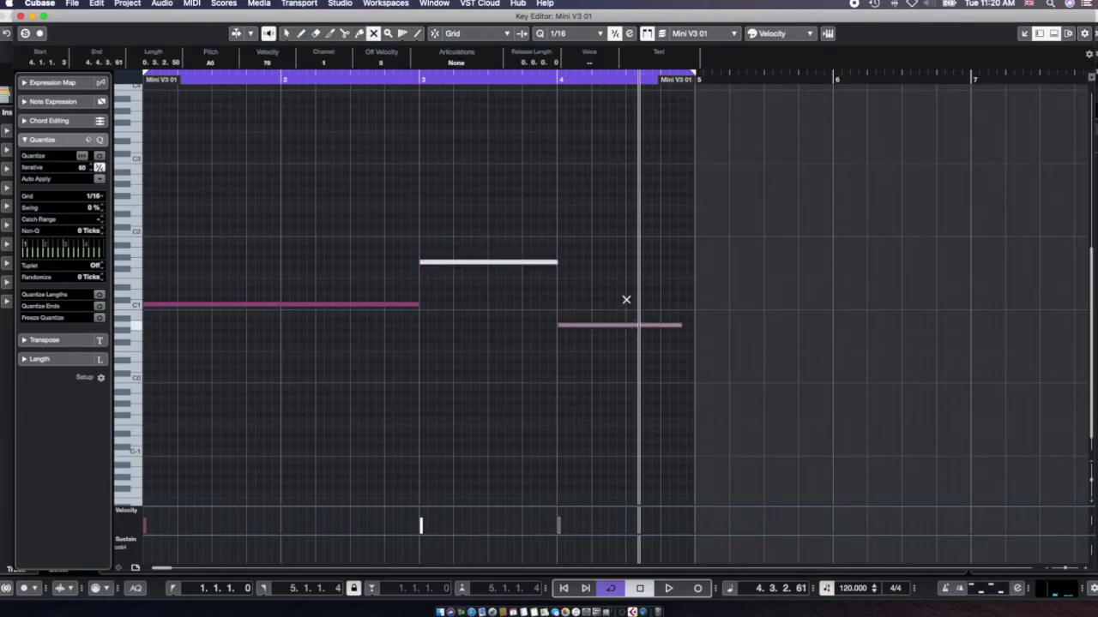
left_click(20, 16)
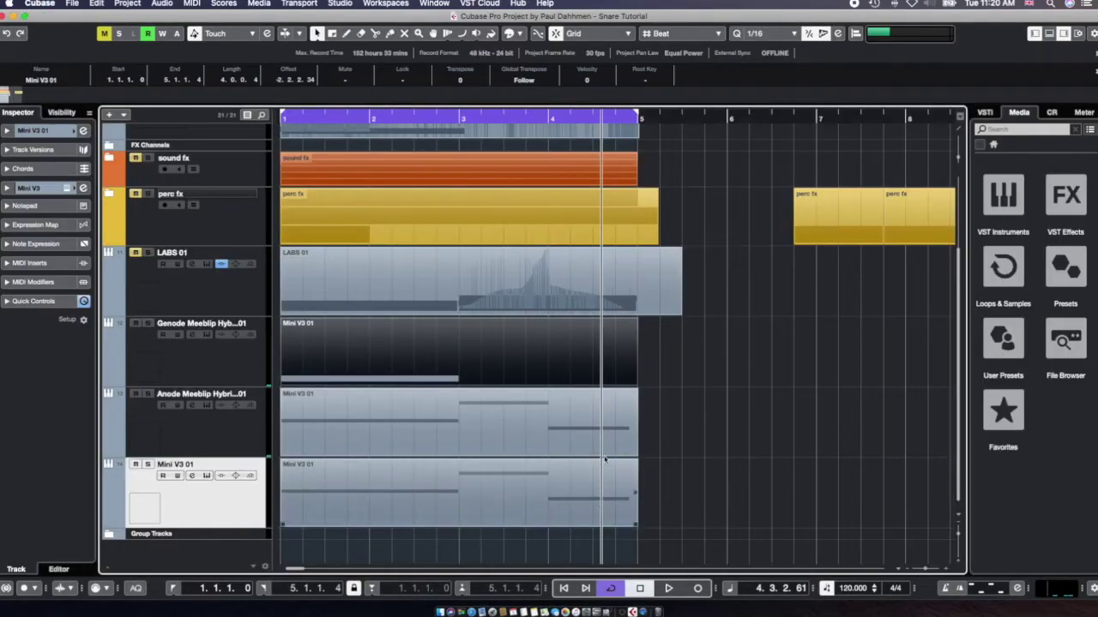
- Delete the C1 and A0 notes from the part on the Anode Meeblip track in the Key Editor
left_click(192, 5)
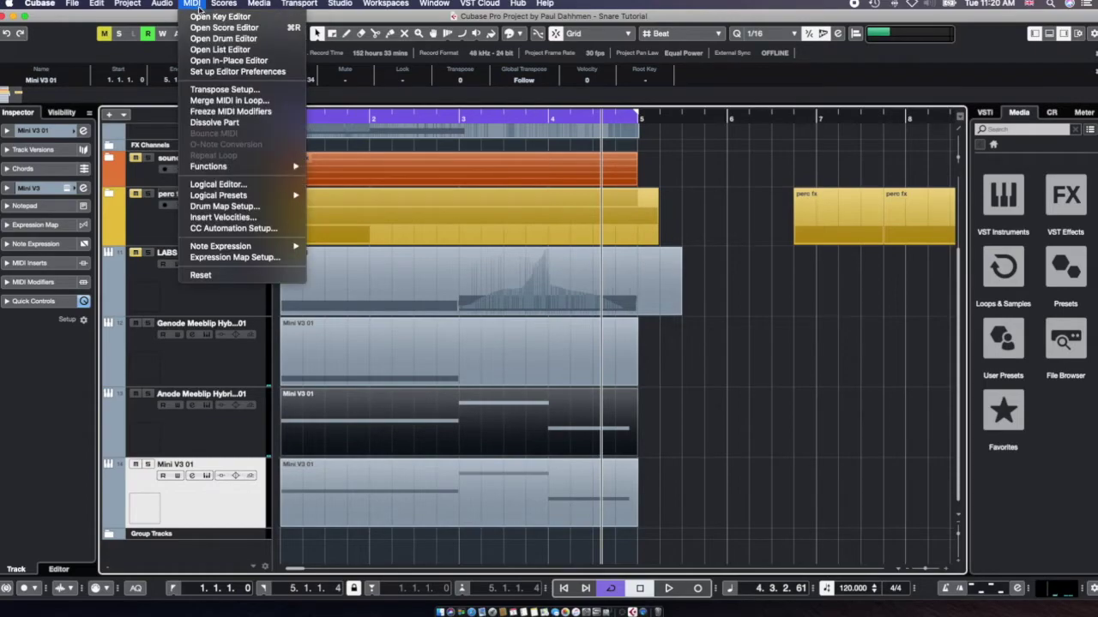
left_click(200, 16)
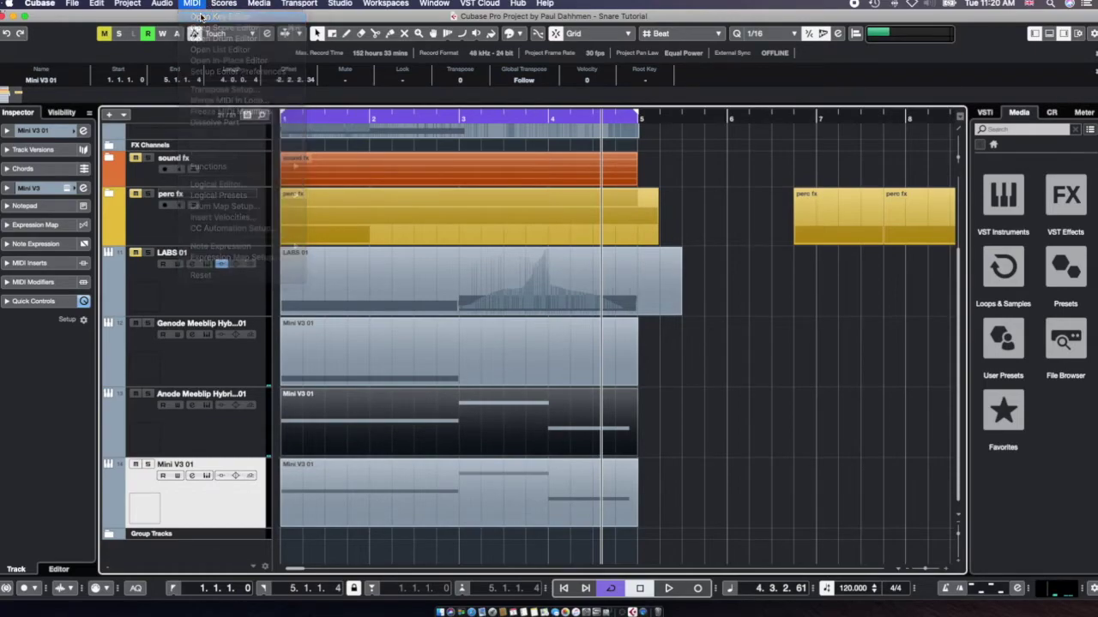
left_click(281, 260)
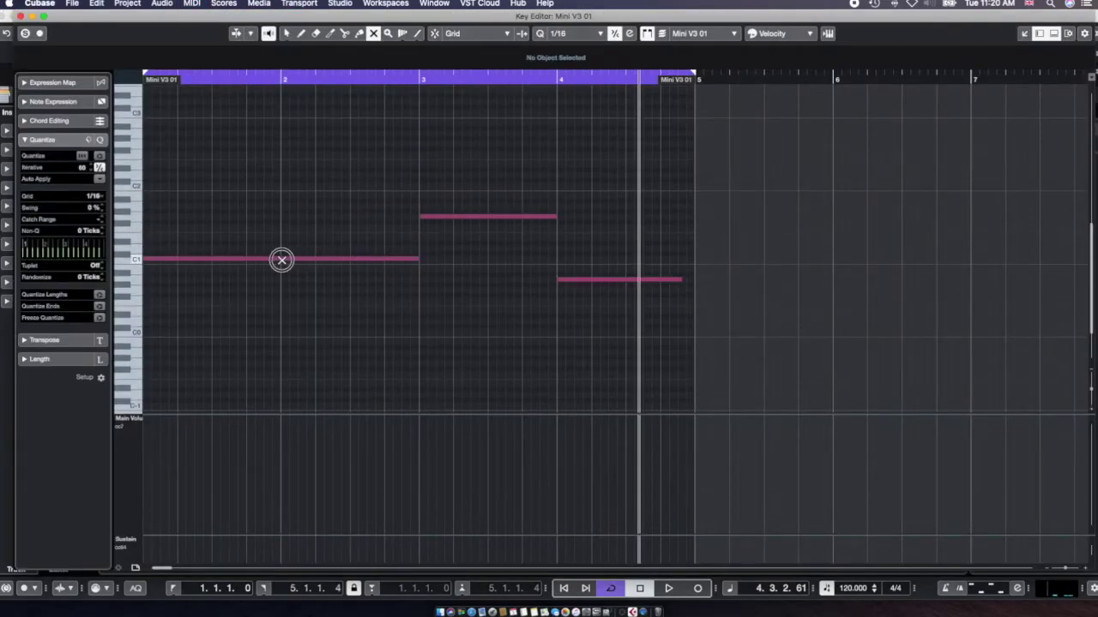
left_click(612, 281, "shift")
left_click(19, 15)
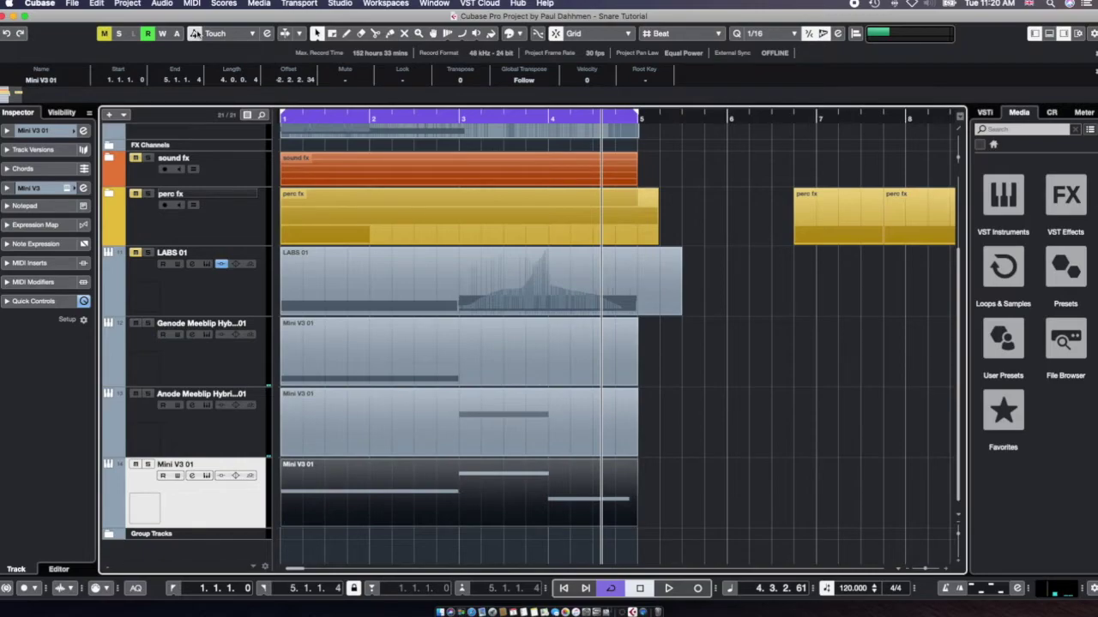
- Delete the G1 and C1 notes from the Mini V3 track's part and return the playhead to the project start
left_click(192, 3)
left_click(209, 14)
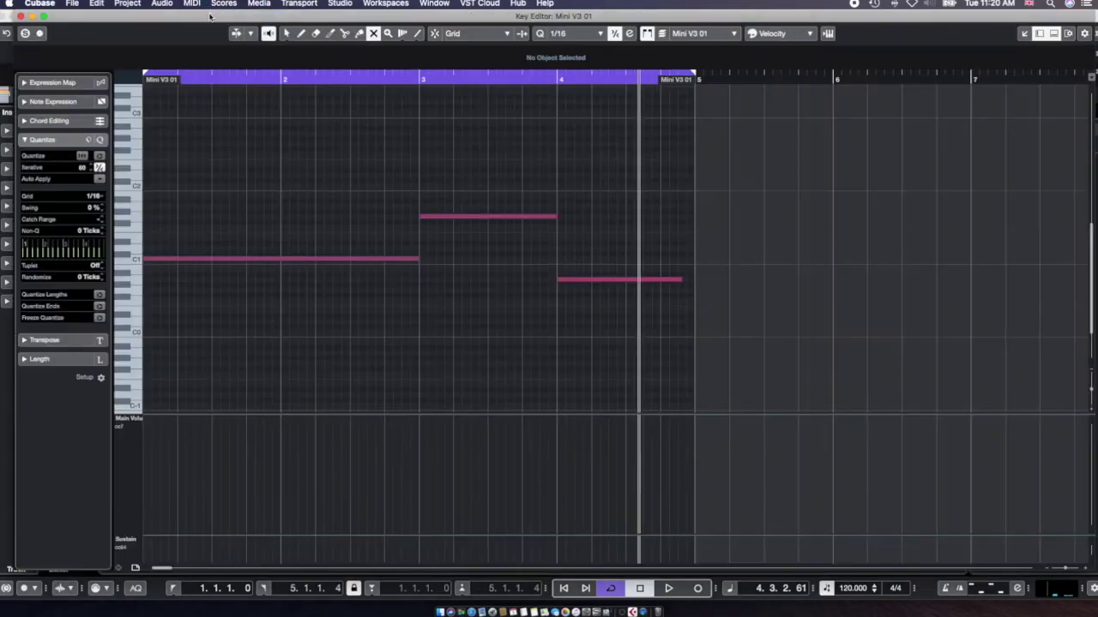
left_click(515, 217)
left_click(374, 259)
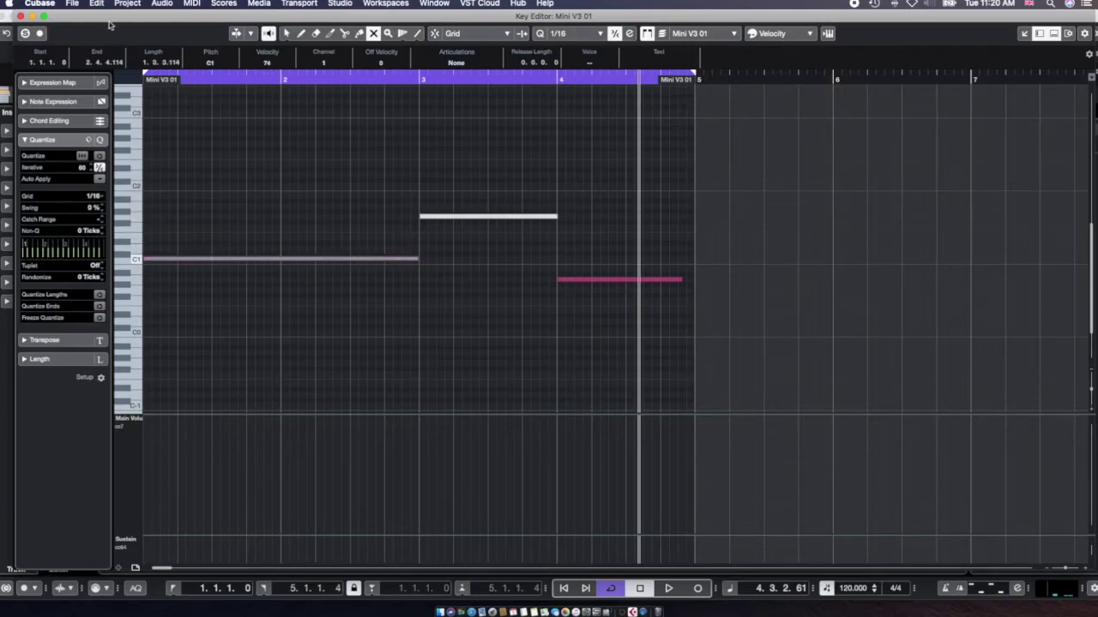
left_click(21, 15)
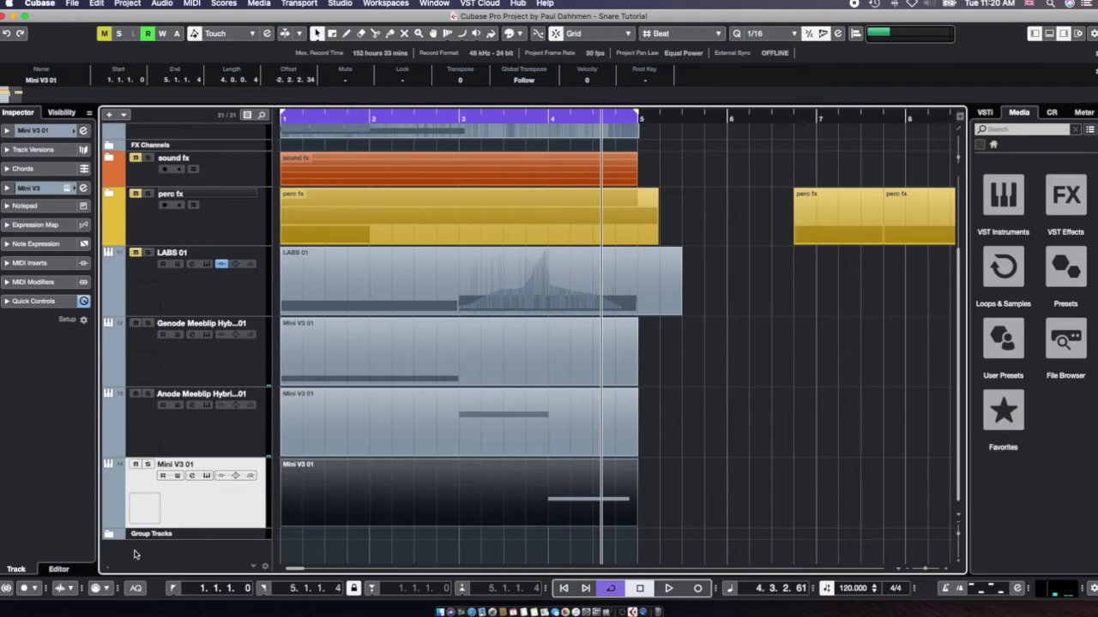
key("KP_Subtract")
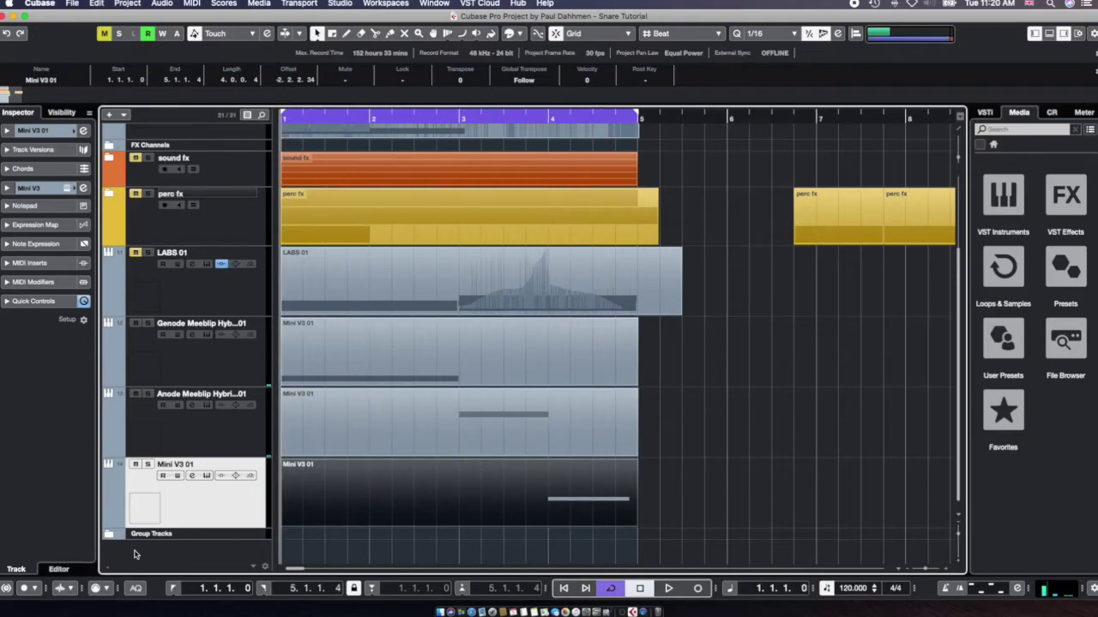
- Play back the cycle range to hear the three split bass parts, and return the playhead to the project start
key("space")
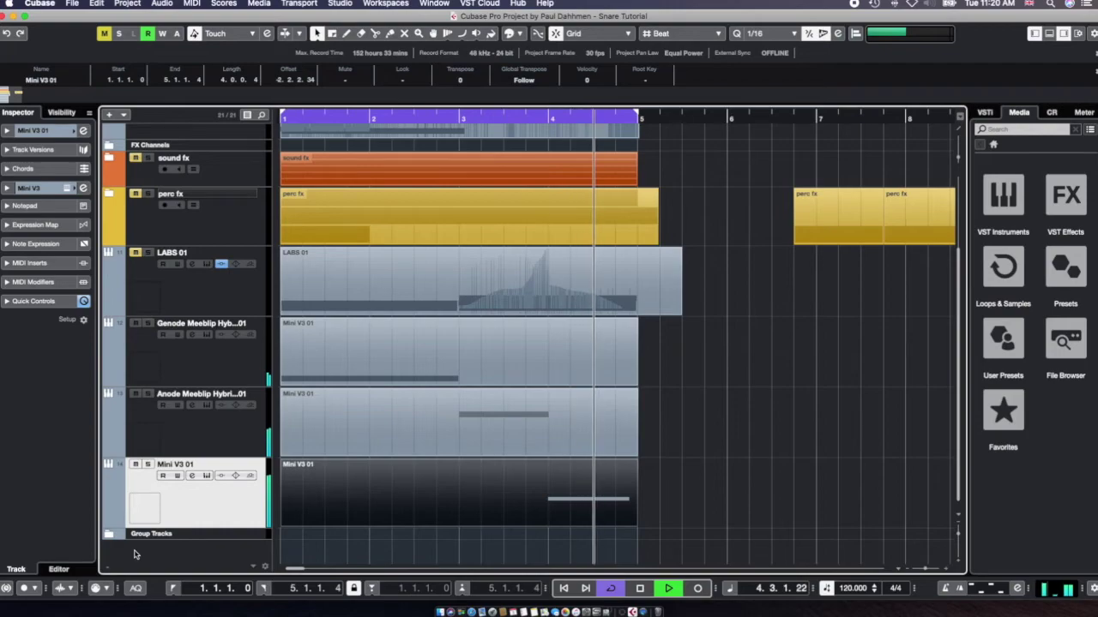
key("space")
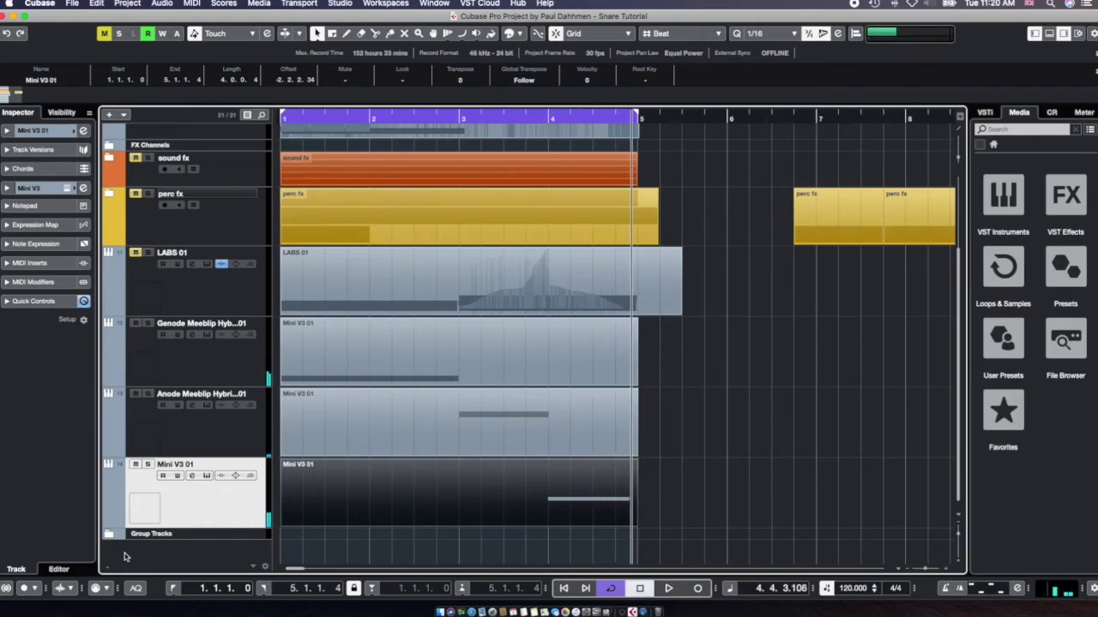
key("KP_Subtract")
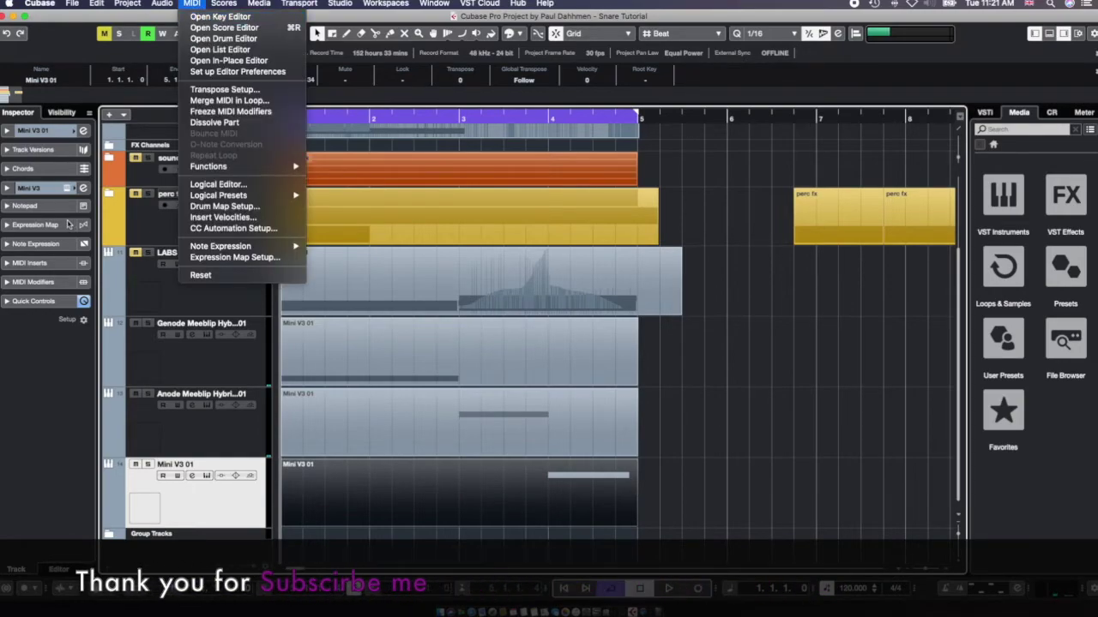
- Expand the Mini V3 track's Note Expression settings and select CC 8 (Balance) as the active controller
left_click(38, 242)
left_click(38, 243)
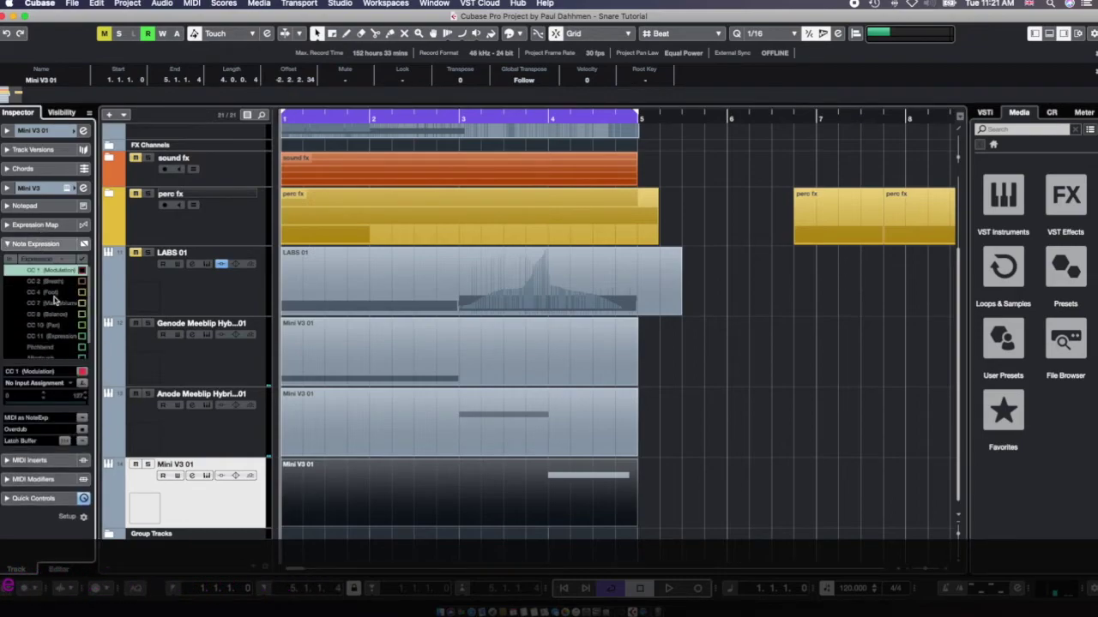
scroll(52, 345, "down", 2)
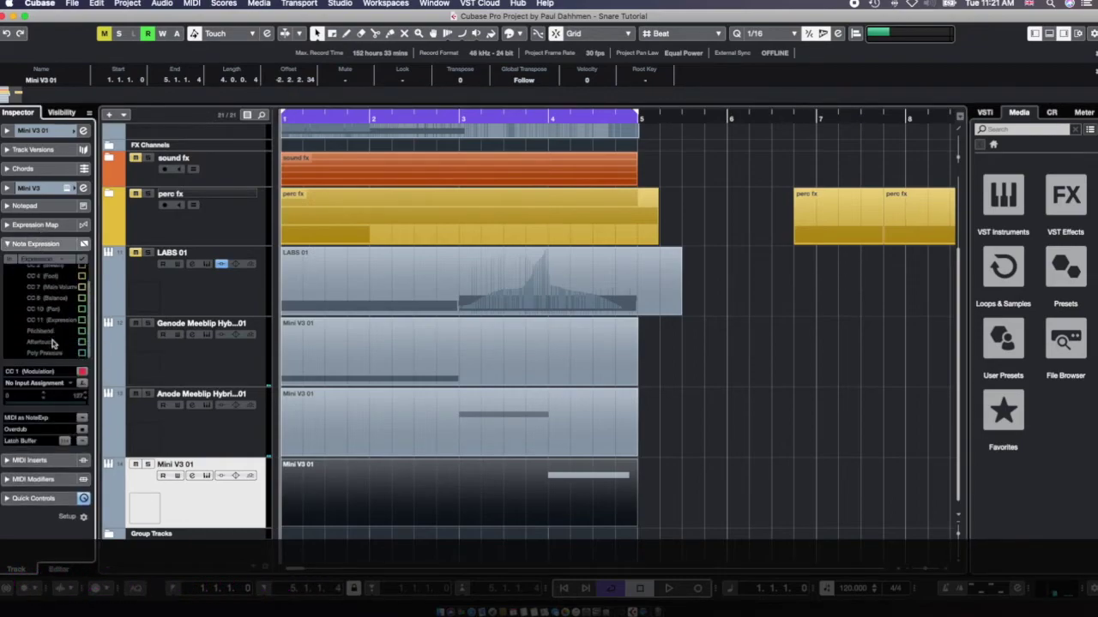
scroll(53, 343, "up", 2)
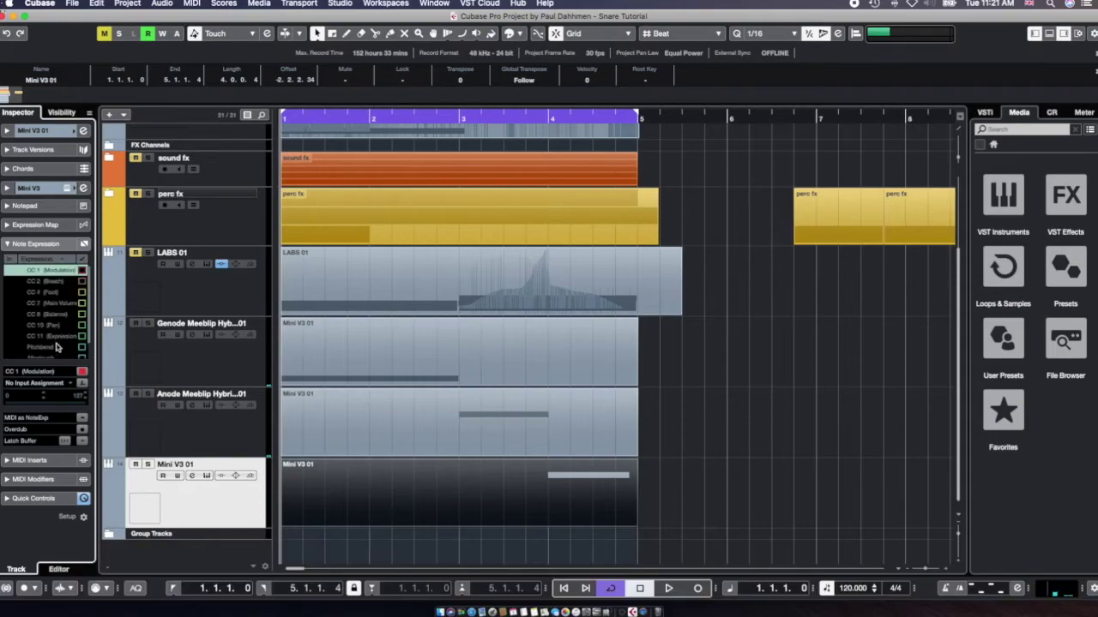
scroll(58, 346, "down", 2)
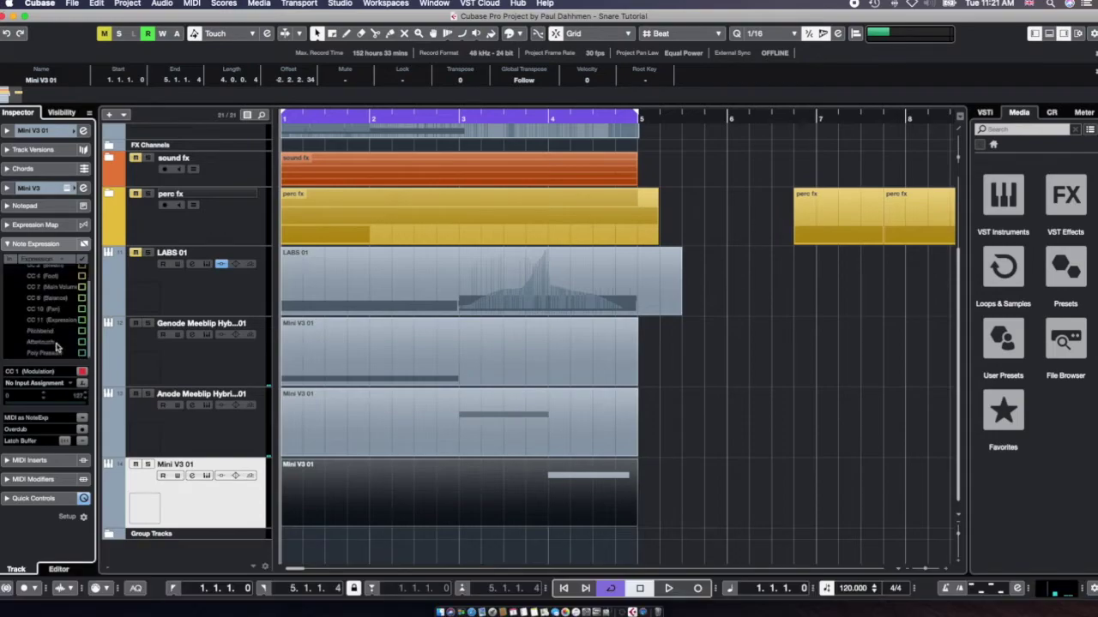
left_click(54, 299)
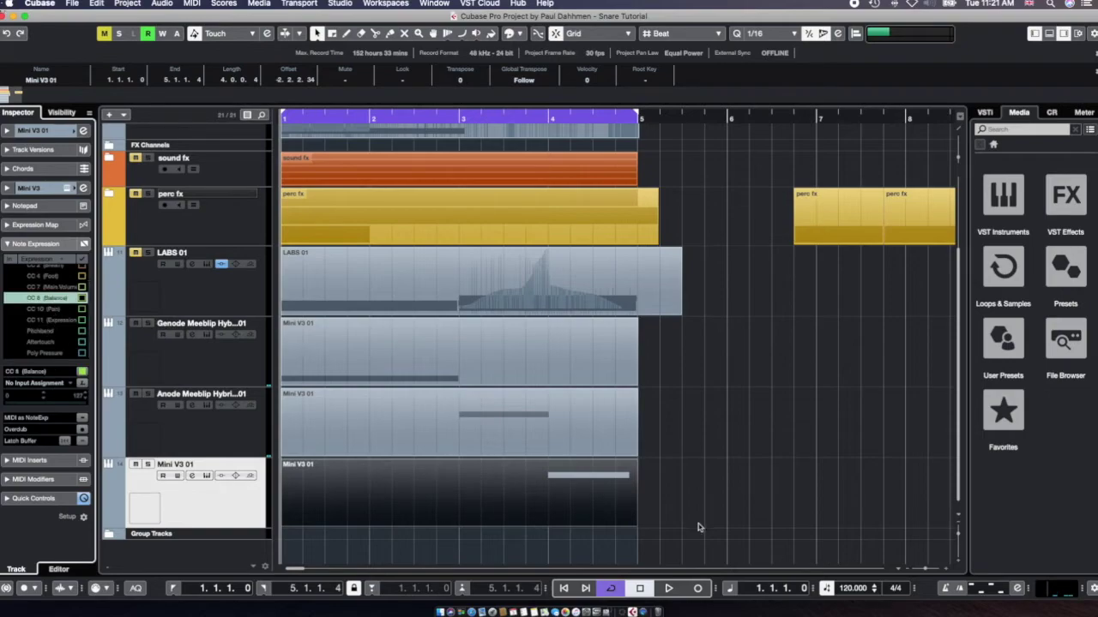
- Open the Mini V3 part in the lower-zone Key Editor, enlarge the note display, and open the A0 note's expression editor
left_click(1054, 35)
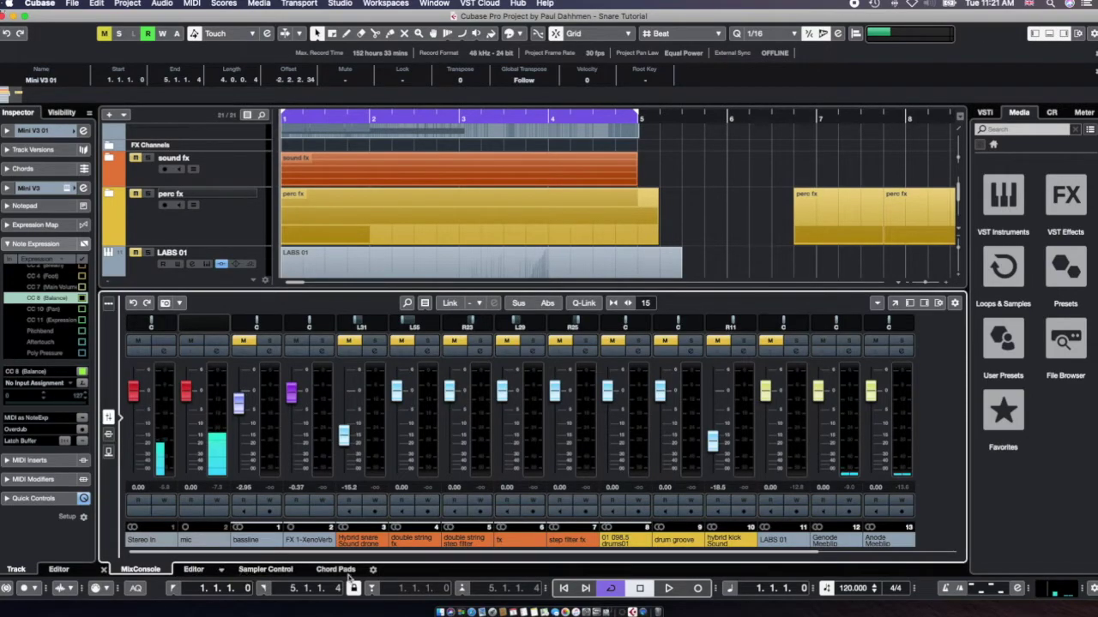
left_click(192, 571)
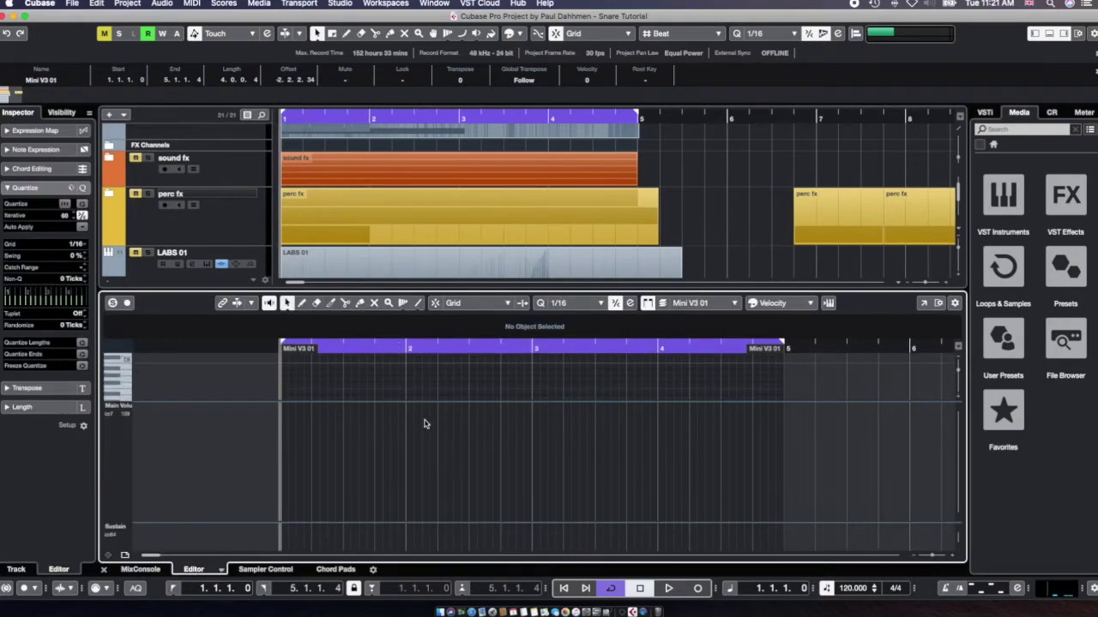
left_click_drag(442, 401, 435, 571)
scroll(421, 409, "down", 10)
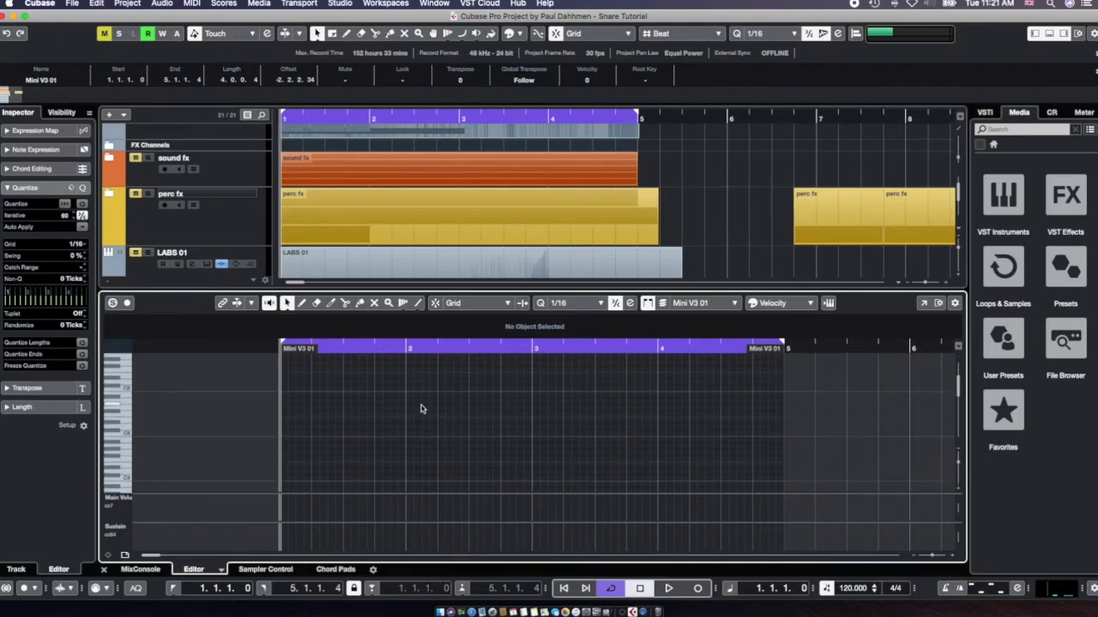
scroll(421, 409, "up", 5)
scroll(421, 409, "down", 3)
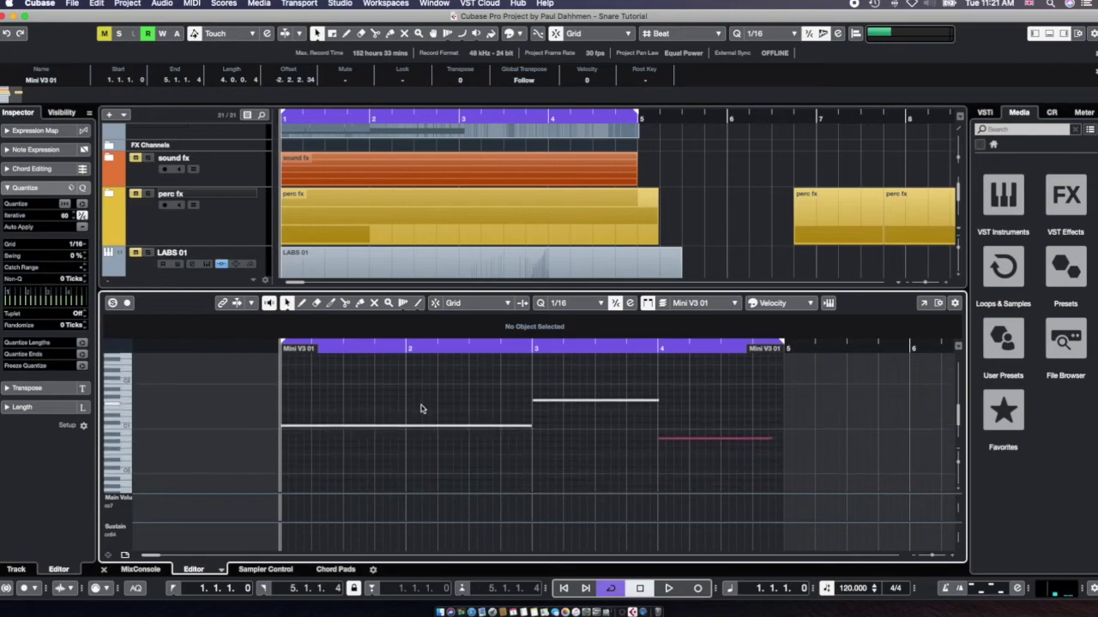
double_click(712, 440)
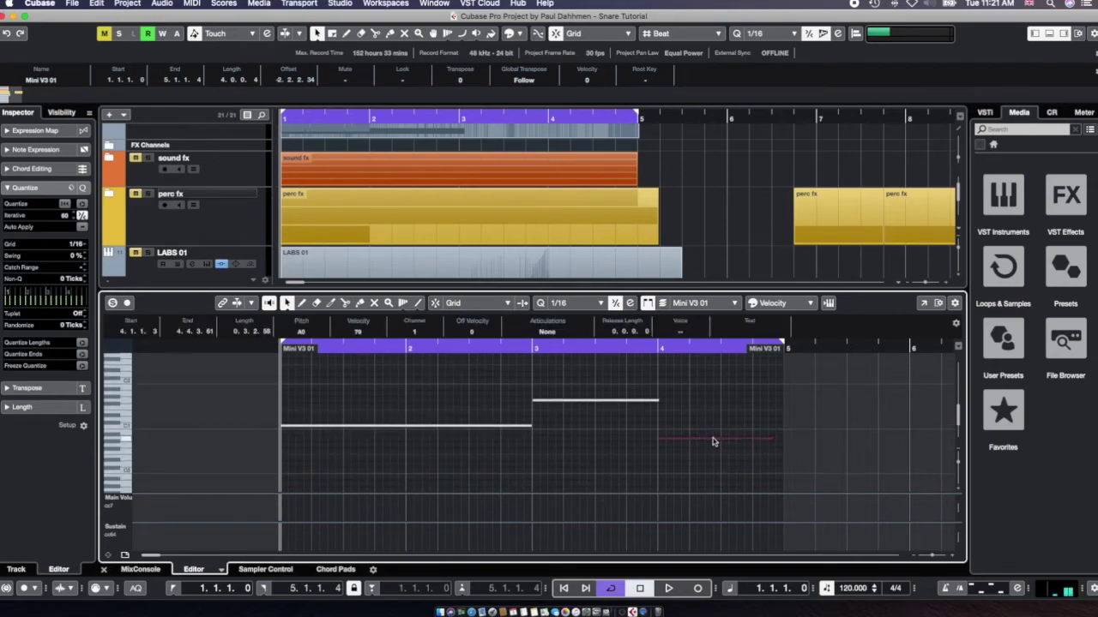
- Draw a sawtooth-like CC 8 (Balance) curve across the Mini V3 track's A0 note with the Draw tool, and close the lower zone
left_click(302, 305)
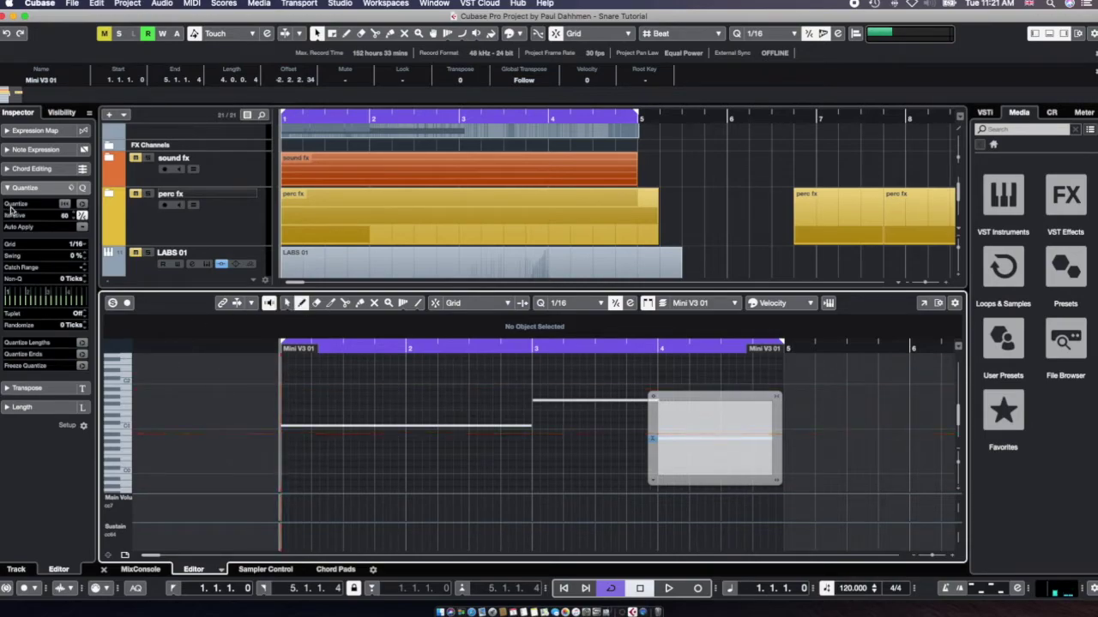
left_click(38, 150)
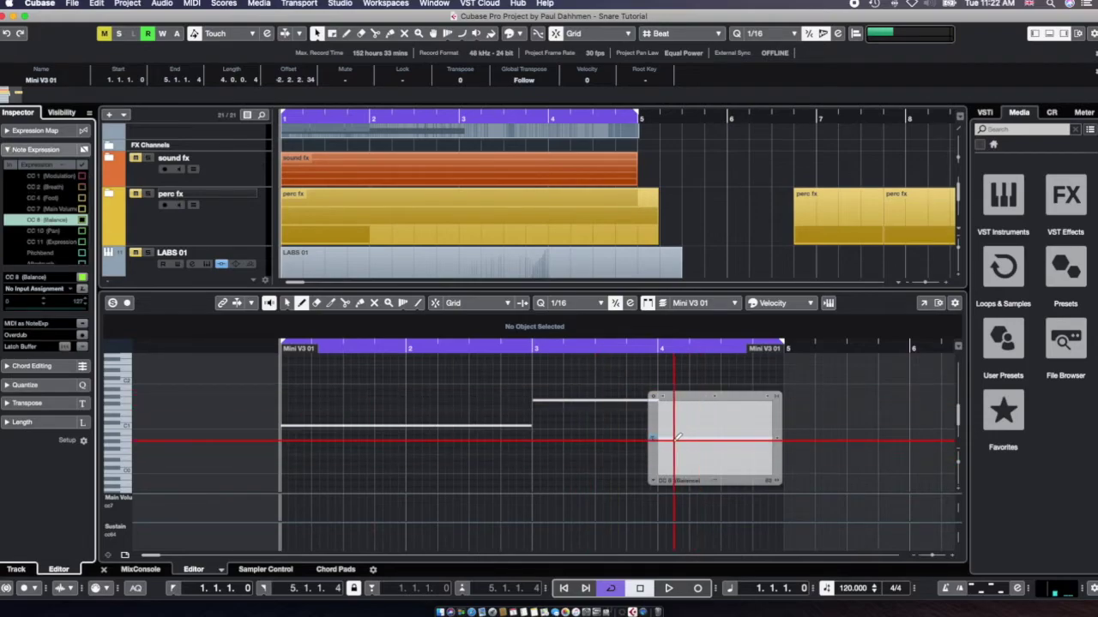
mouse_move(662, 438)
left_mouse_down()
mouse_move(666, 423)
mouse_move(683, 453)
mouse_move(695, 426)
mouse_move(698, 444)
mouse_move(726, 443)
mouse_move(744, 426)
mouse_move(755, 455)
mouse_move(763, 434)
mouse_move(770, 470)
left_mouse_up()
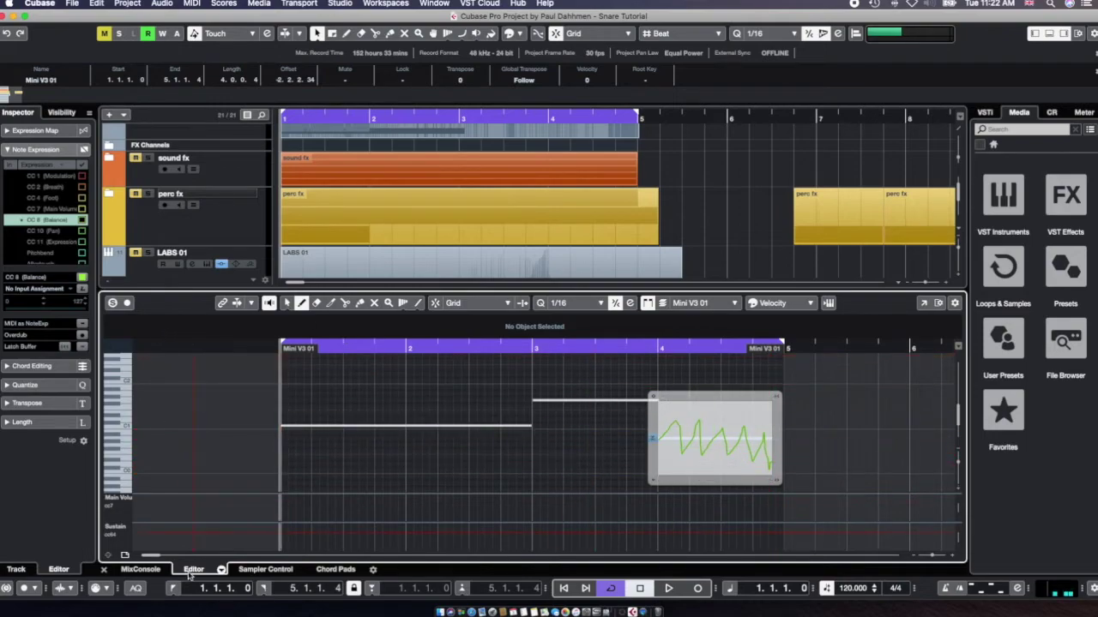
left_click(104, 570)
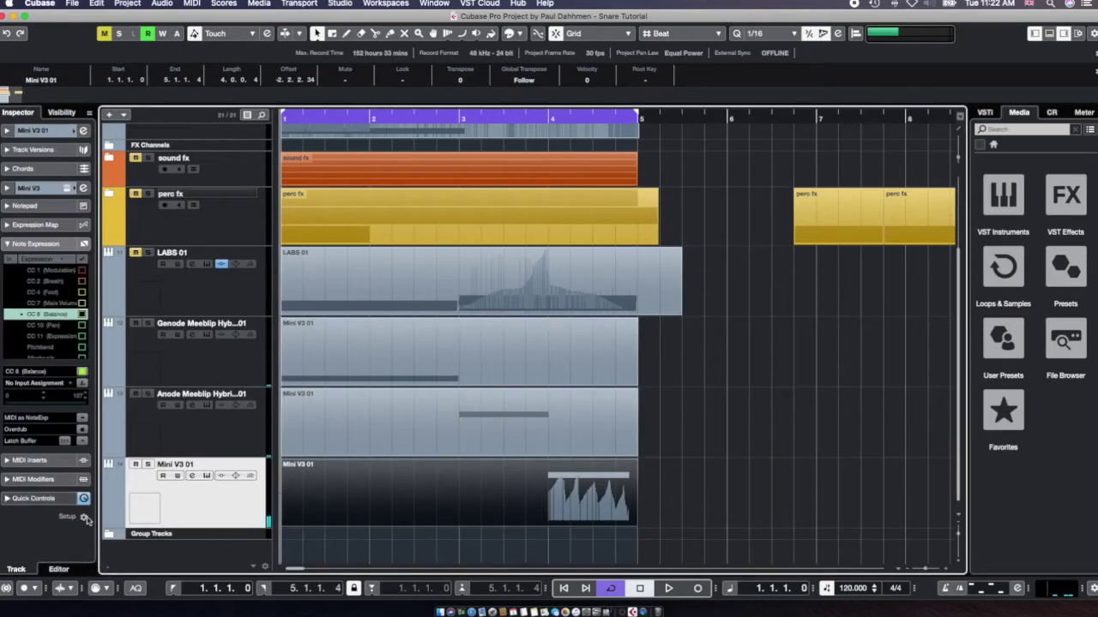
- Open the Anode Meeblip part's G1 note in the note expression editor with CC 1 (Modulation) selected, and enlarge the note display
left_click(498, 417)
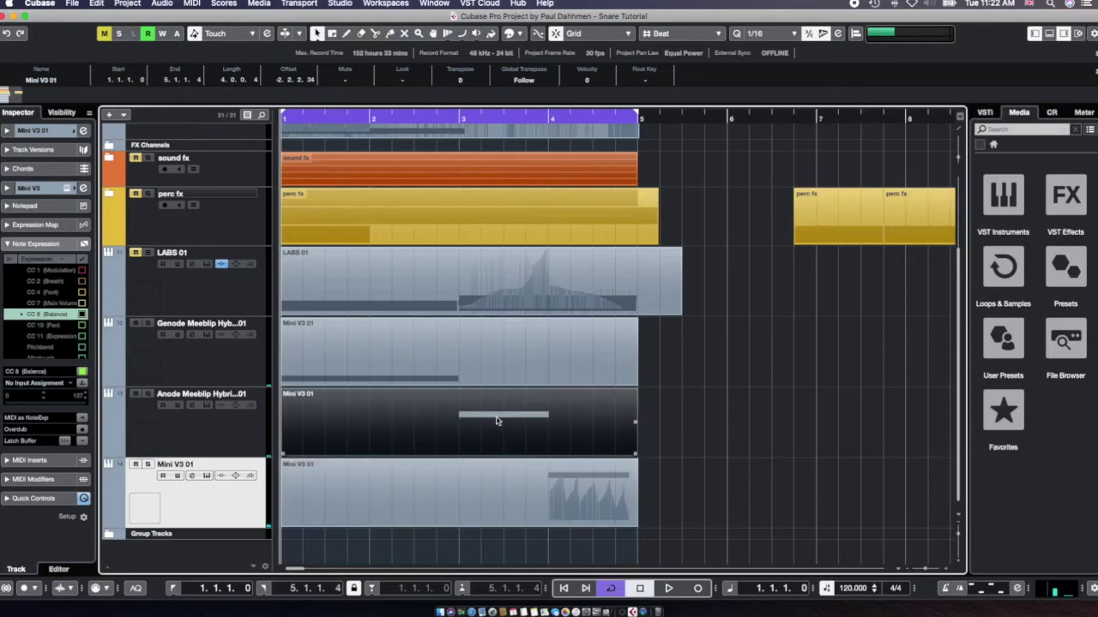
double_click(495, 419)
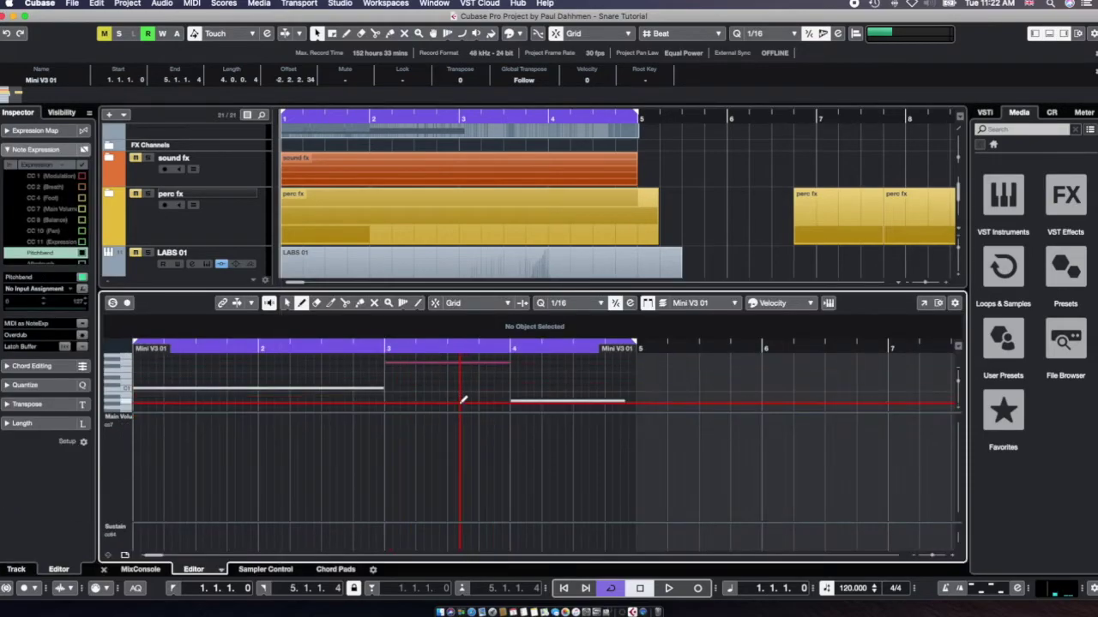
scroll(461, 402, "up", 1)
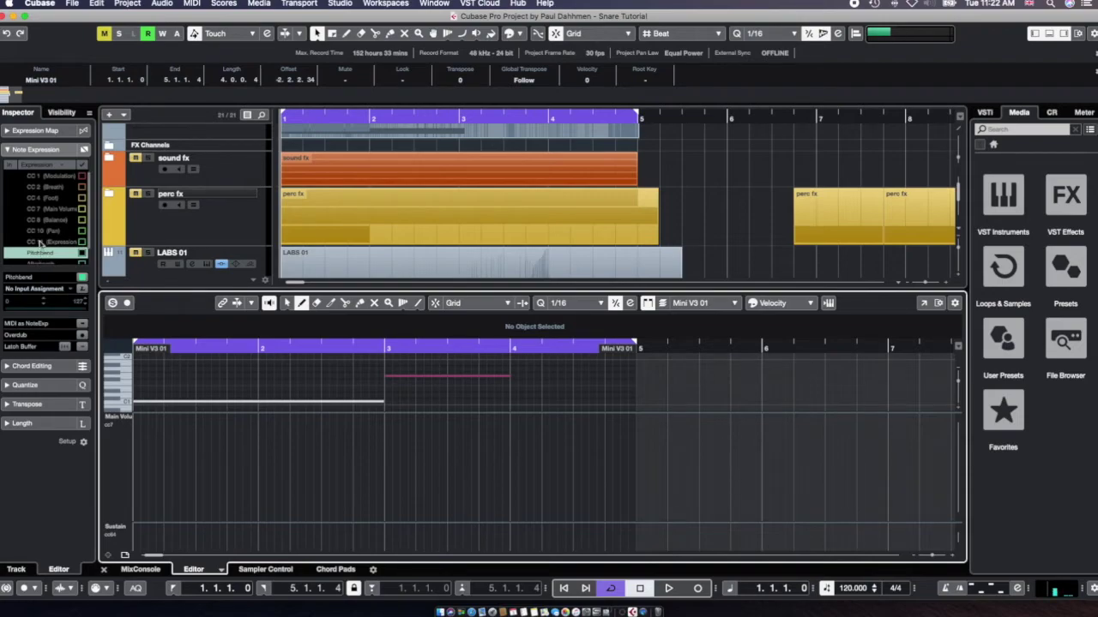
left_click(49, 176)
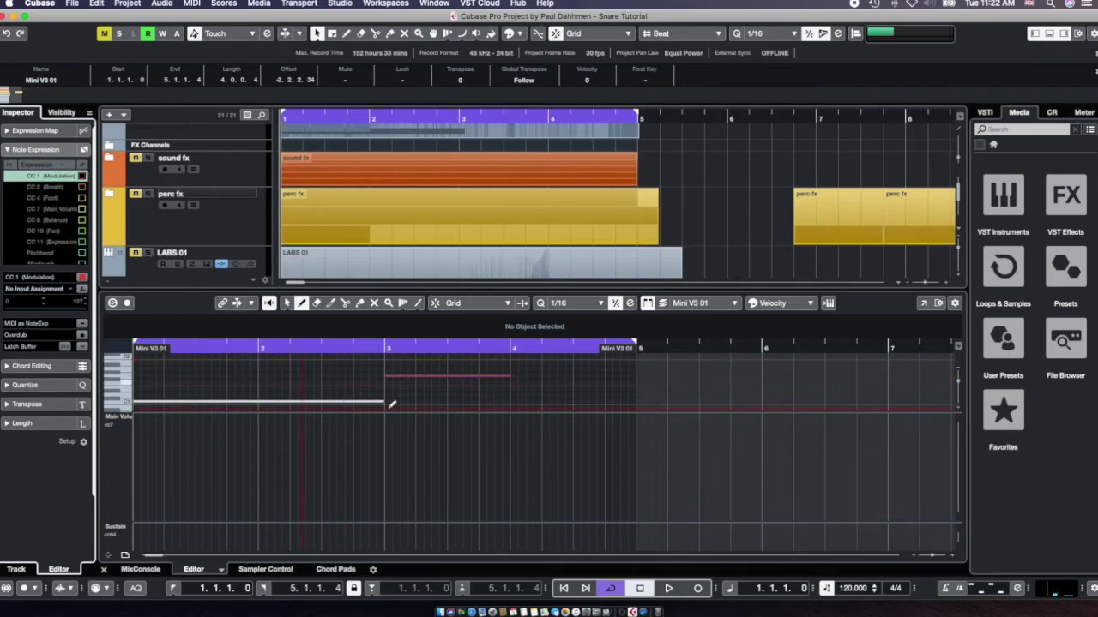
left_click(393, 375)
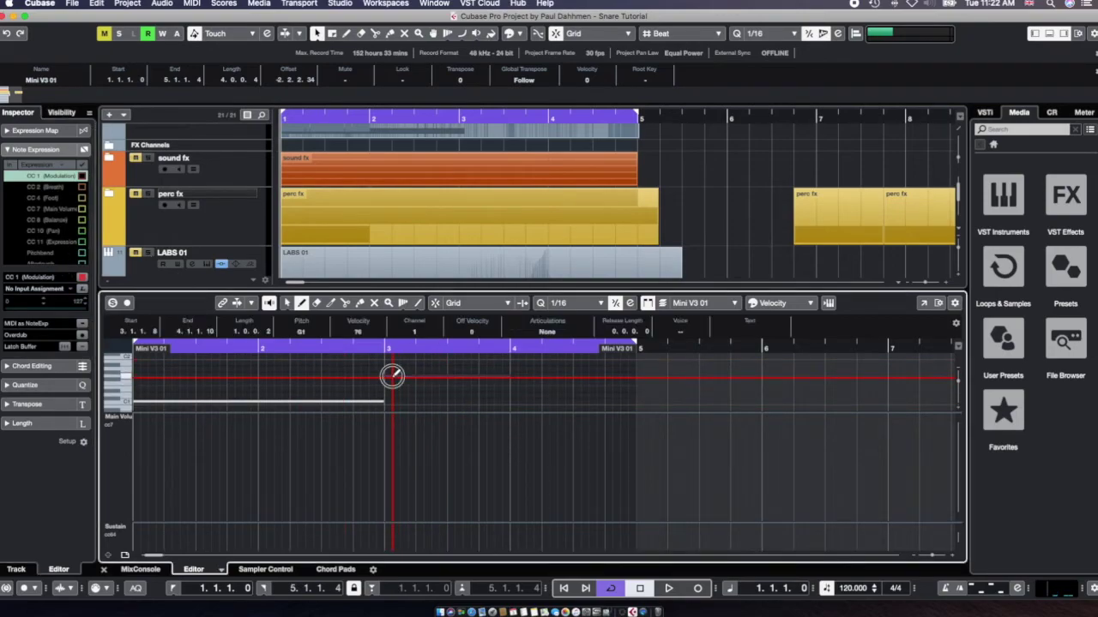
double_click(395, 375)
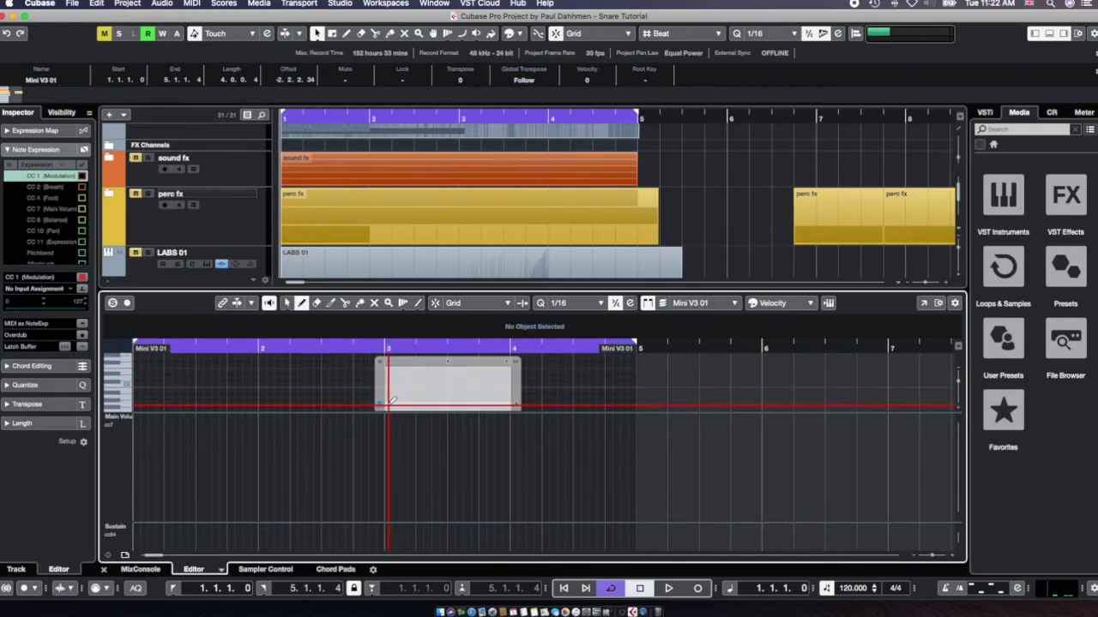
left_click_drag(397, 413, 386, 449)
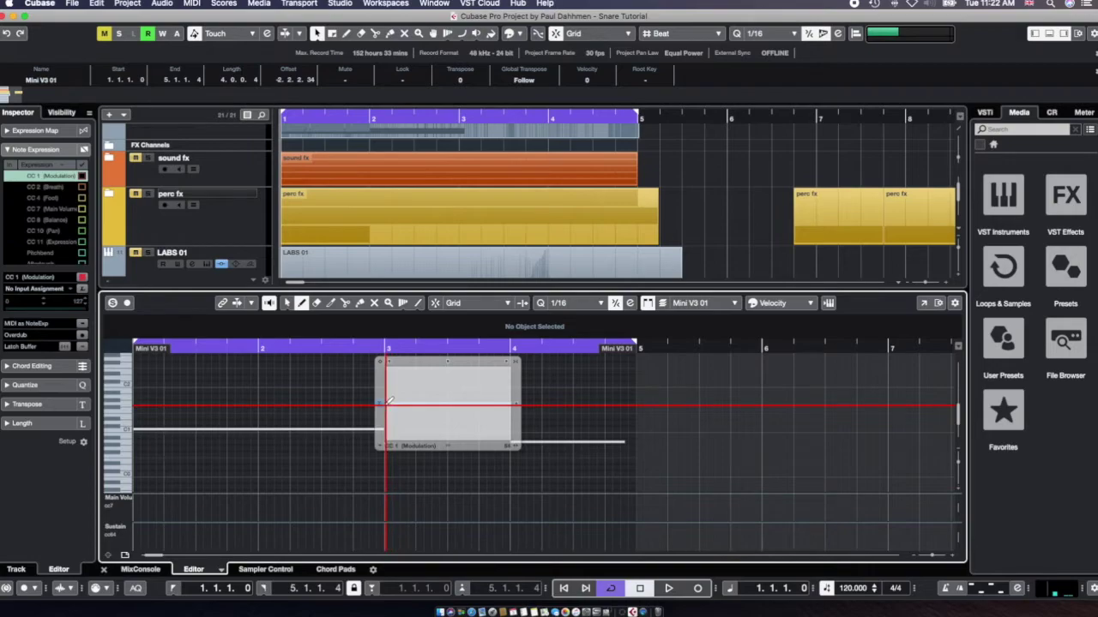
- Draw a jagged CC 1 (Modulation) curve across the G1 note from bar 3 to bar 4, and close the Key Editor
mouse_move(387, 399)
left_mouse_down()
mouse_move(403, 387)
mouse_move(403, 421)
mouse_move(446, 375)
mouse_move(443, 404)
mouse_move(473, 400)
mouse_move(487, 378)
mouse_move(511, 441)
left_mouse_up()
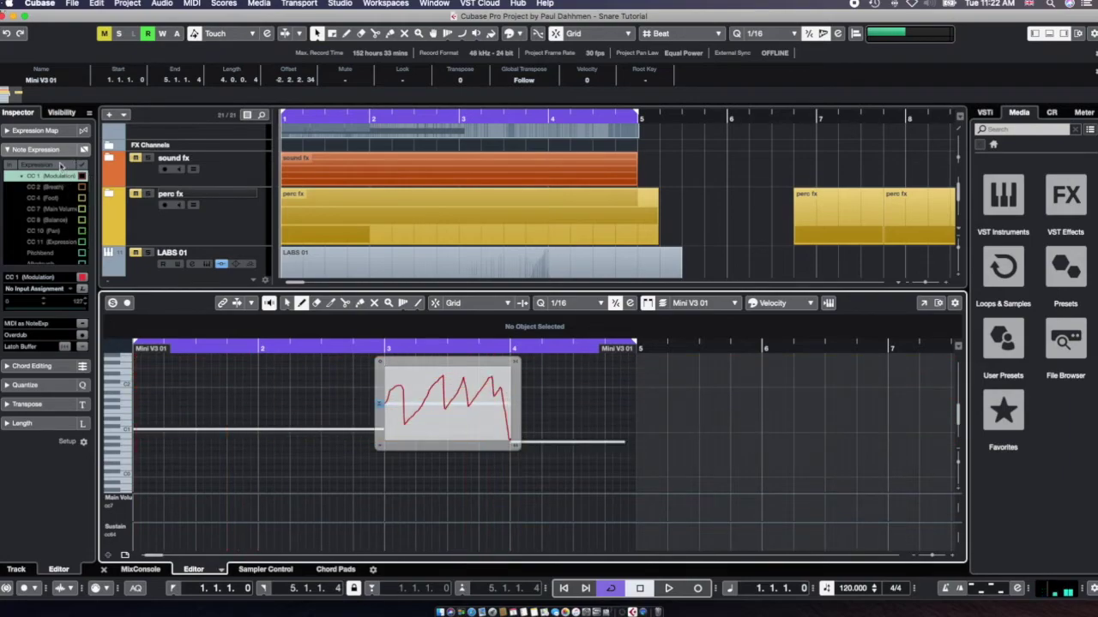
left_click(10, 150)
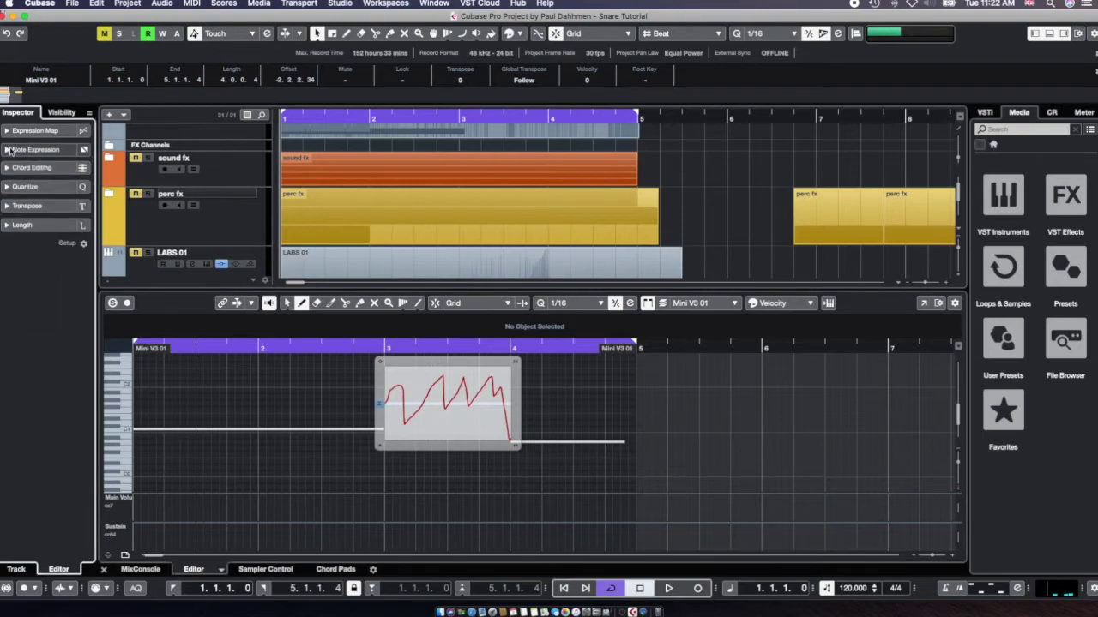
left_click(103, 570)
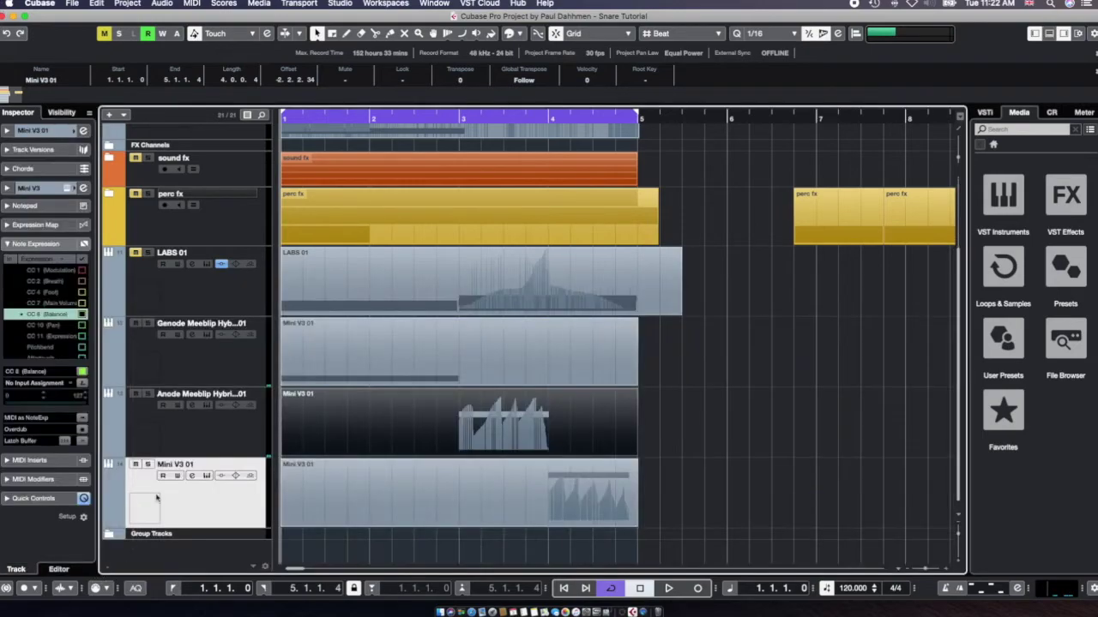
- Open the Genode Meeblip part in the Key Editor and select Pitchbend as the note expression controller
left_click(367, 362)
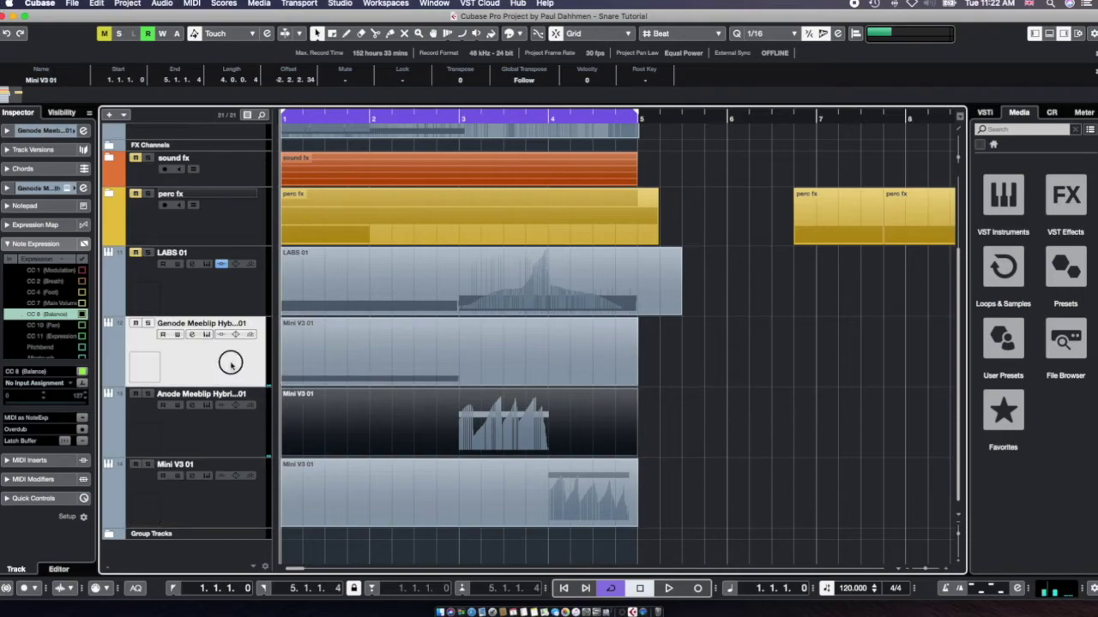
double_click(351, 379)
scroll(257, 390, "up", 3)
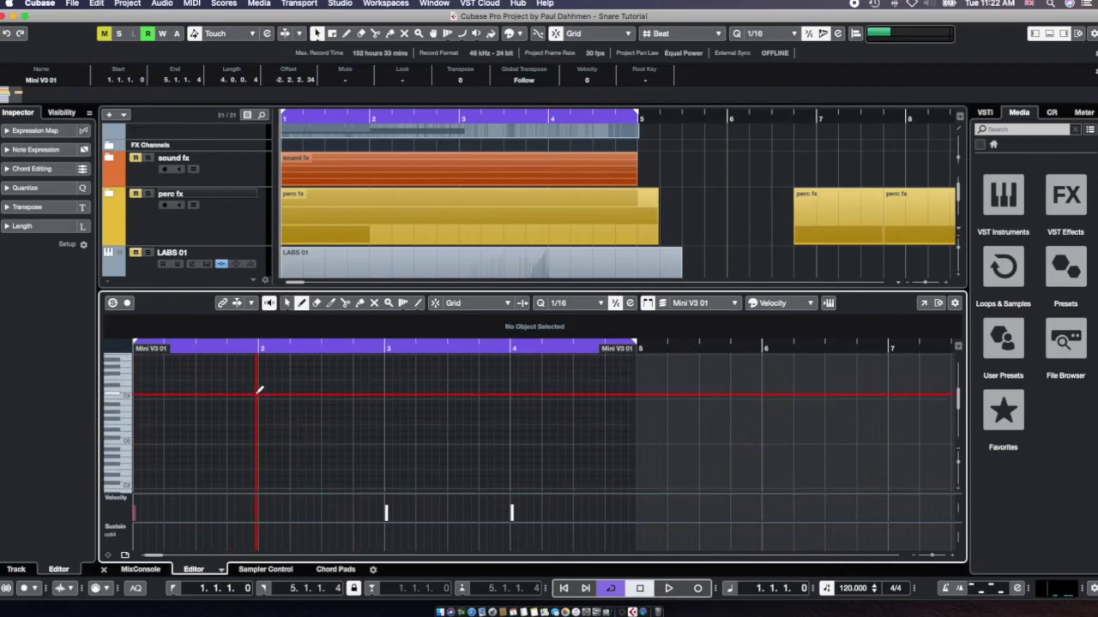
scroll(258, 390, "down", 2)
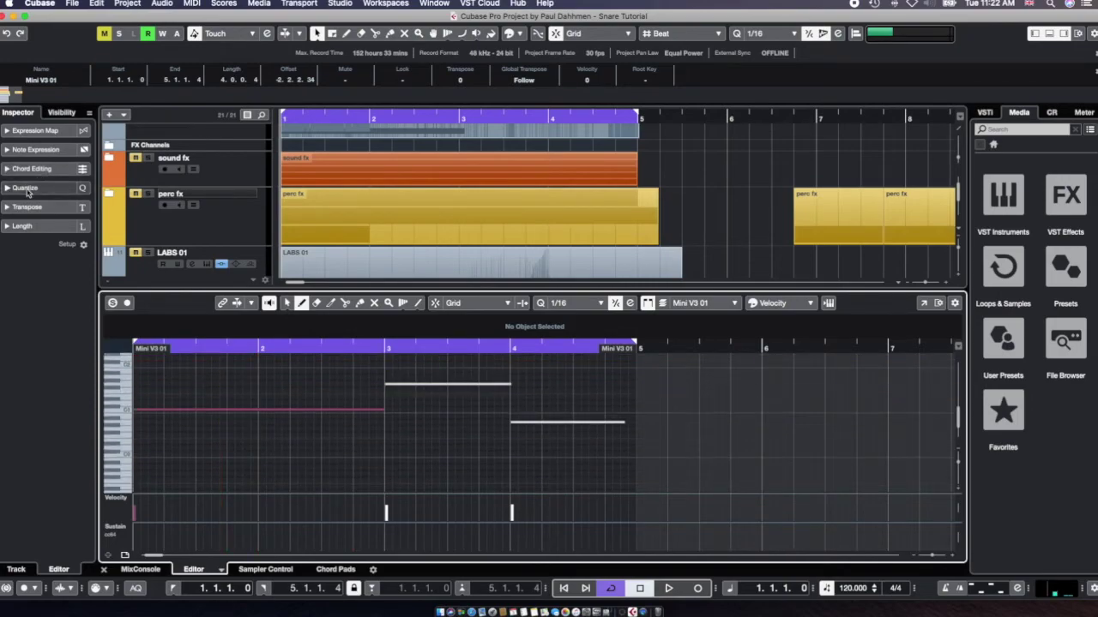
left_click(38, 153)
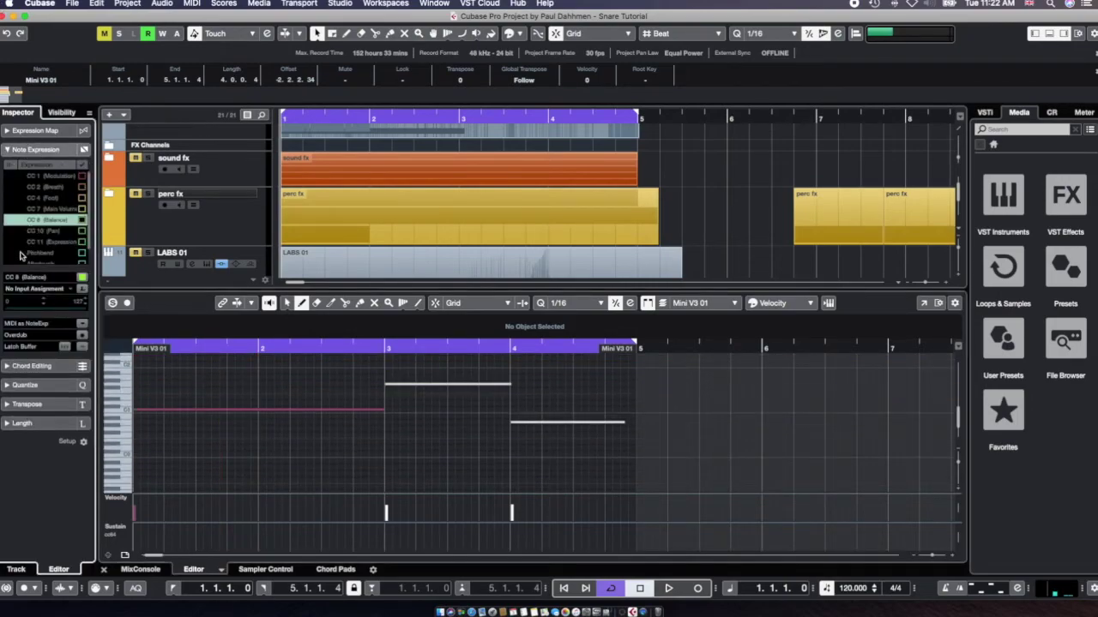
left_click(46, 253)
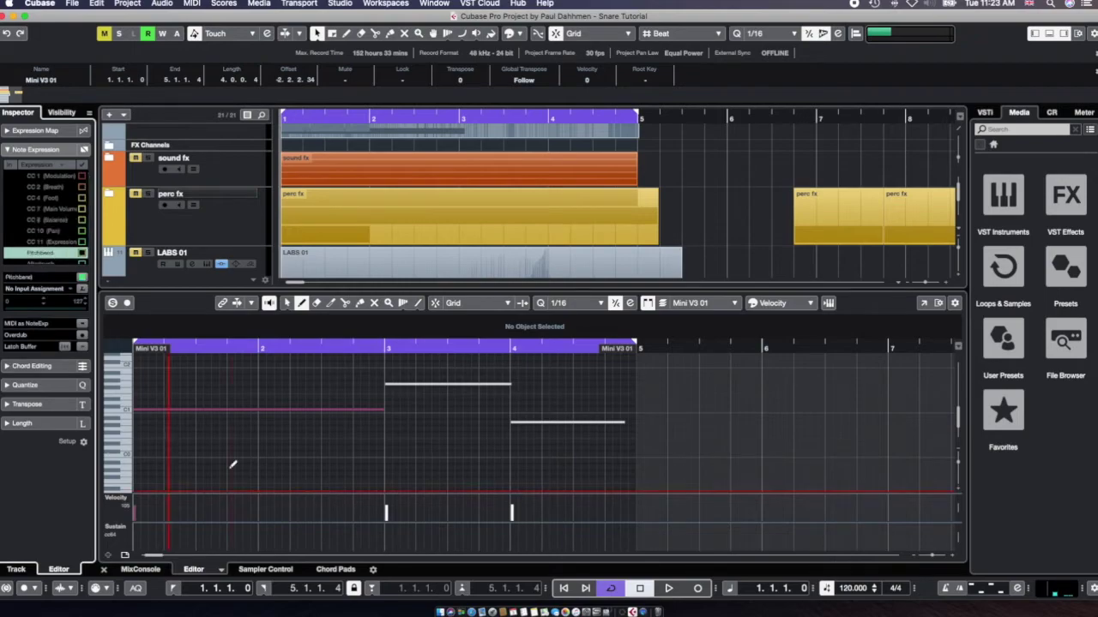
- Draw a Pitchbend curve that falls, rises and falls again across the C1 note from bar 1 to bar 3, and play back the result
left_click(139, 408)
double_click(139, 408)
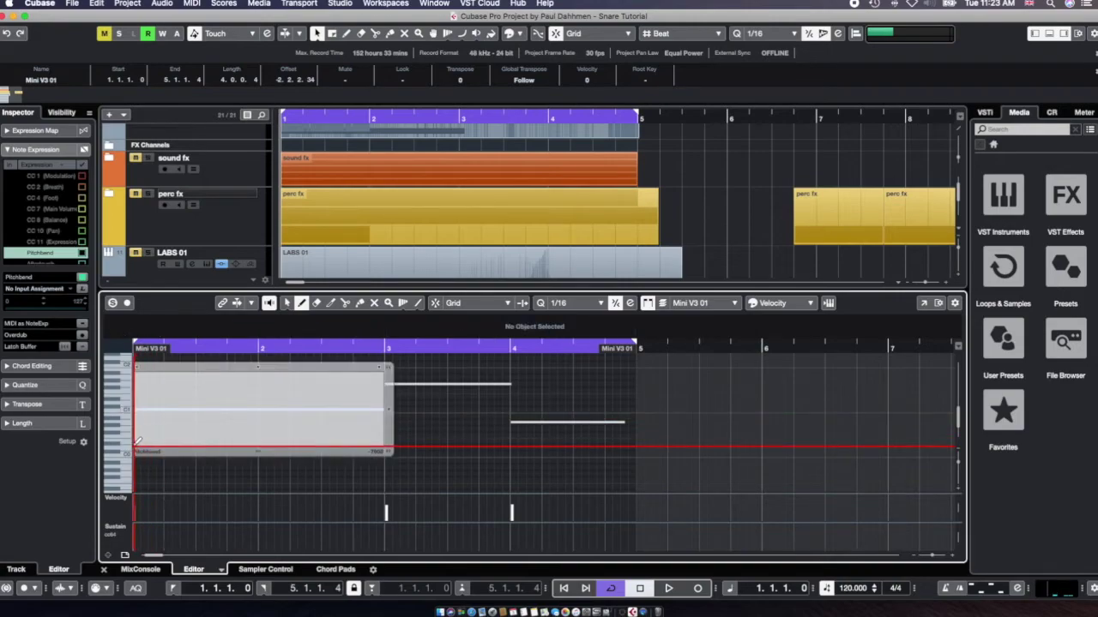
mouse_move(132, 410)
left_mouse_down()
mouse_move(206, 449)
mouse_move(217, 444)
left_mouse_up()
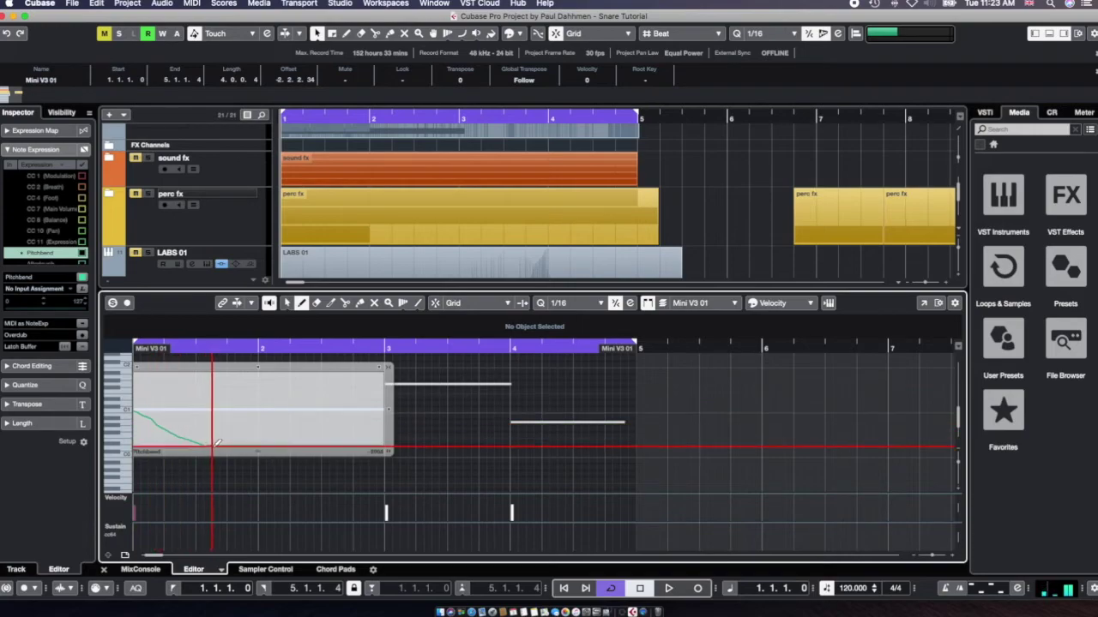
left_click_drag(222, 404, 283, 374)
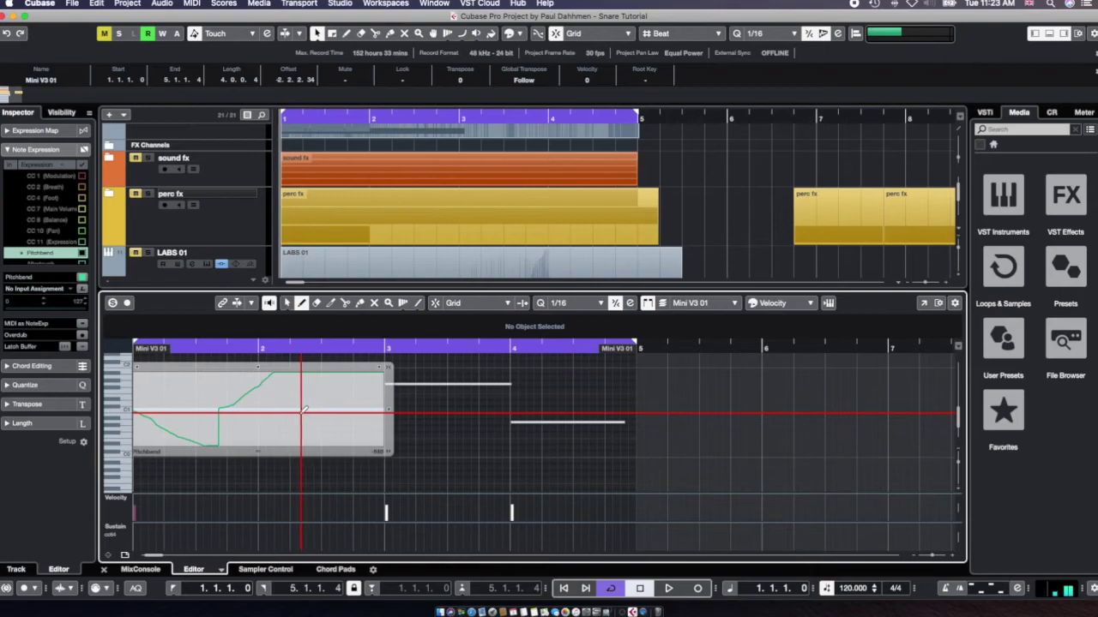
left_click_drag(291, 412, 383, 450)
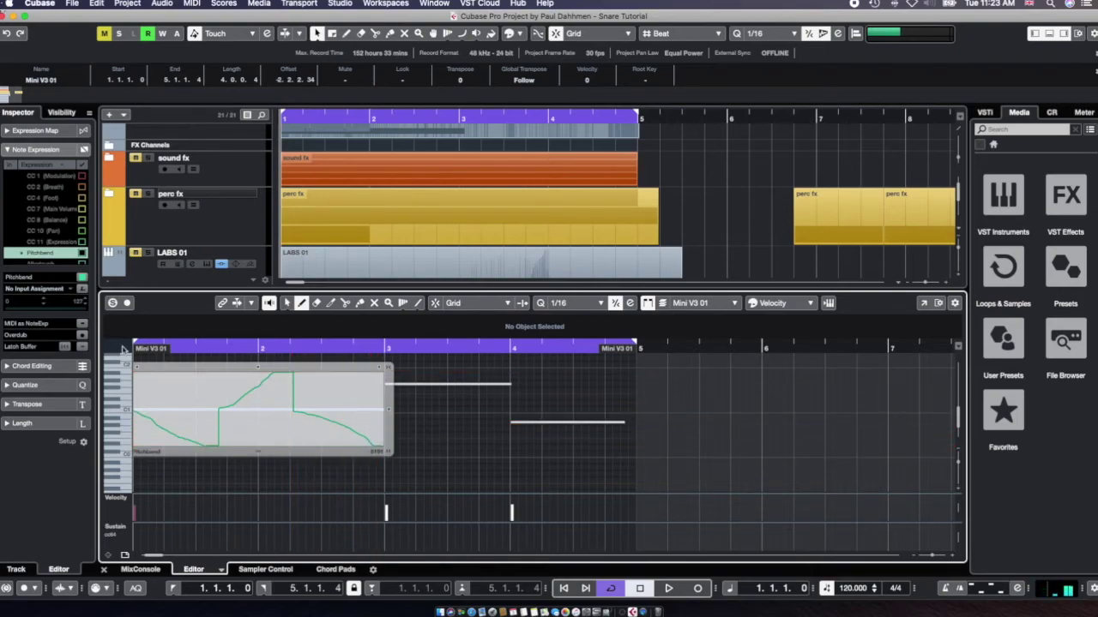
left_click(106, 570)
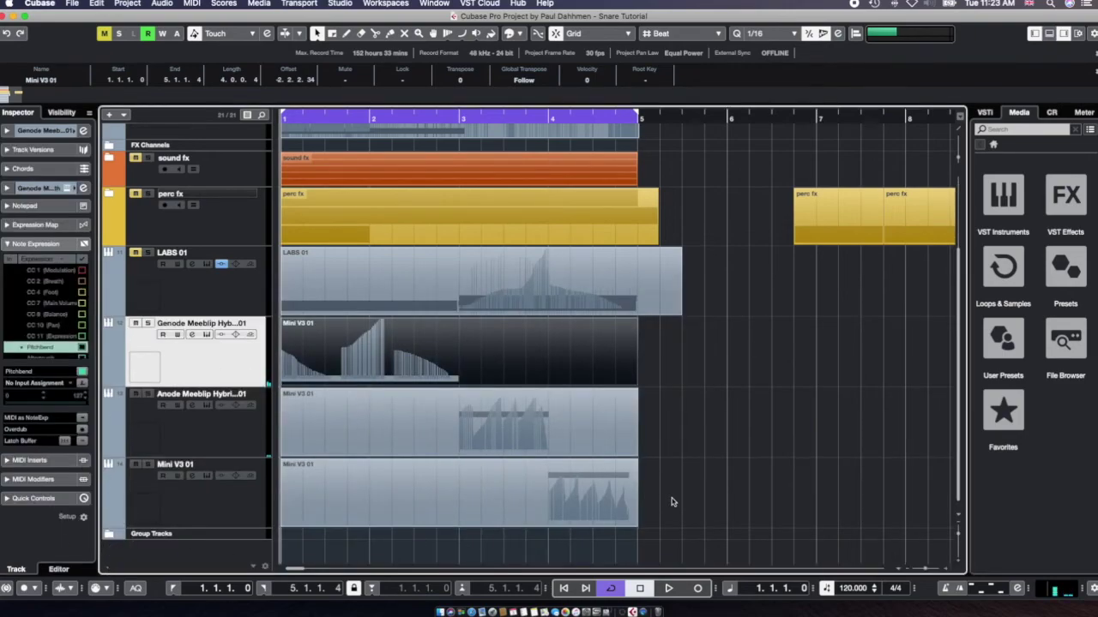
key("space")
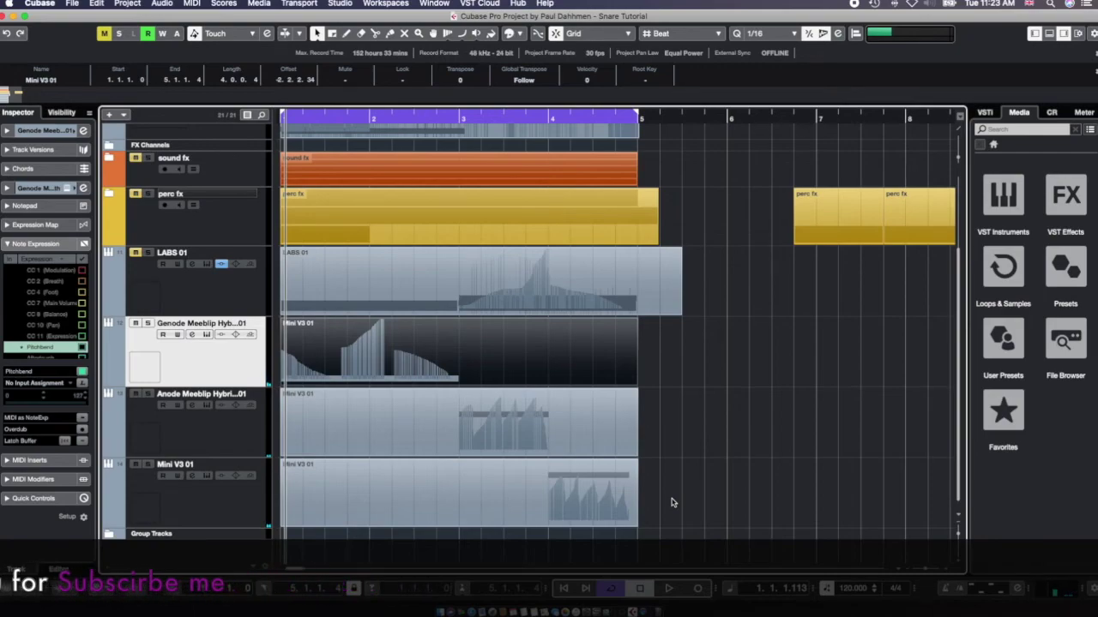
- Insert the Arpache 5 MIDI effect in the first MIDI insert slot of the Mini V3 track
left_click(222, 505)
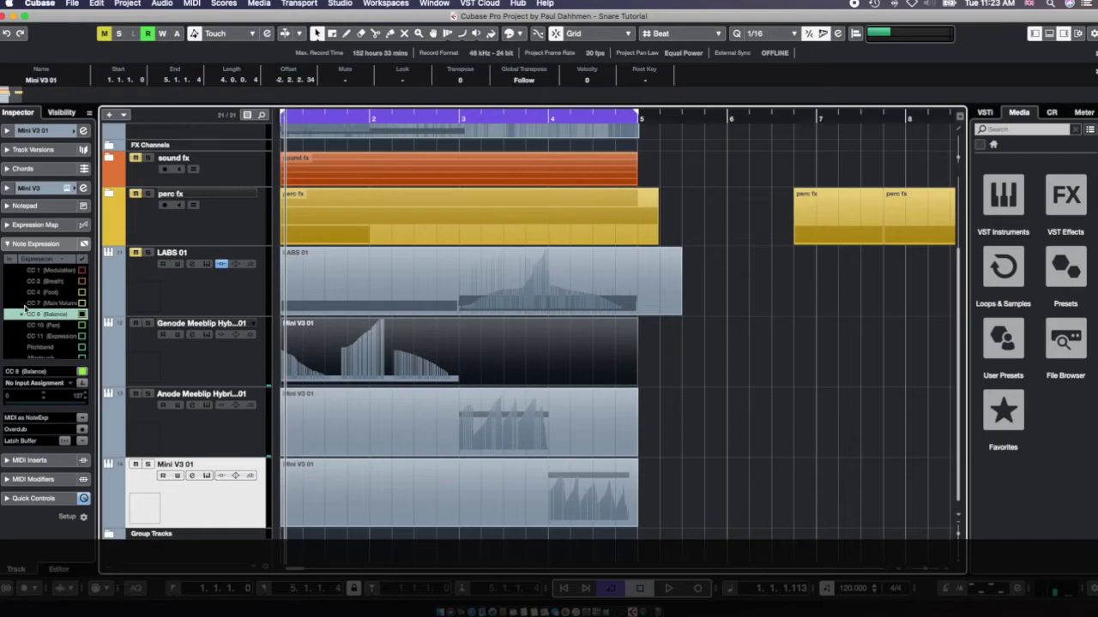
left_click(26, 244)
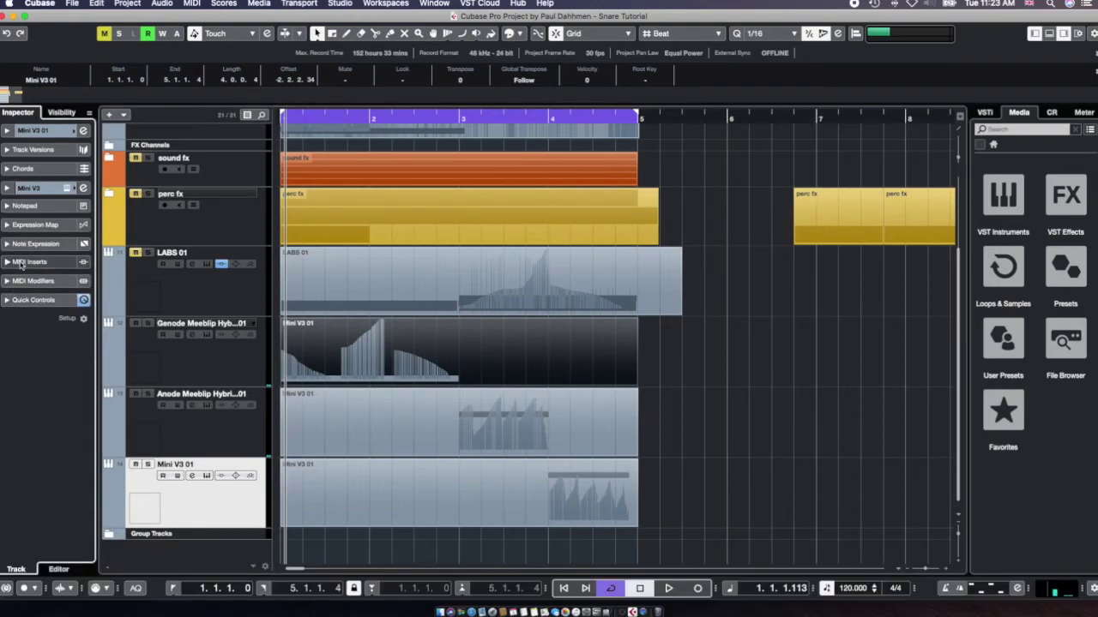
left_click(26, 261)
left_click(31, 288)
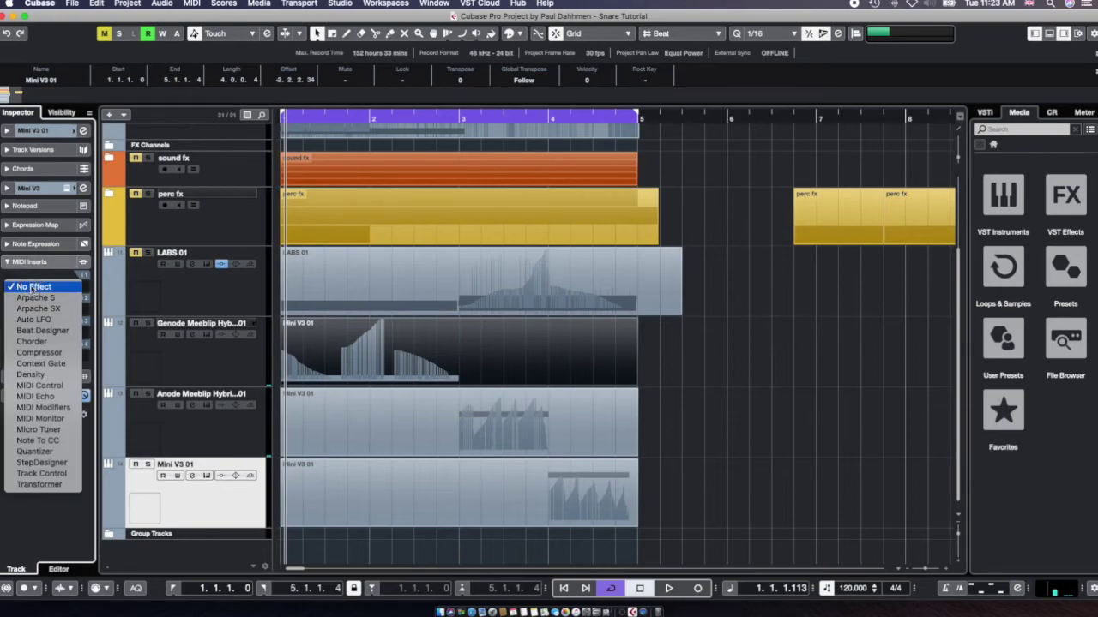
left_click(34, 298)
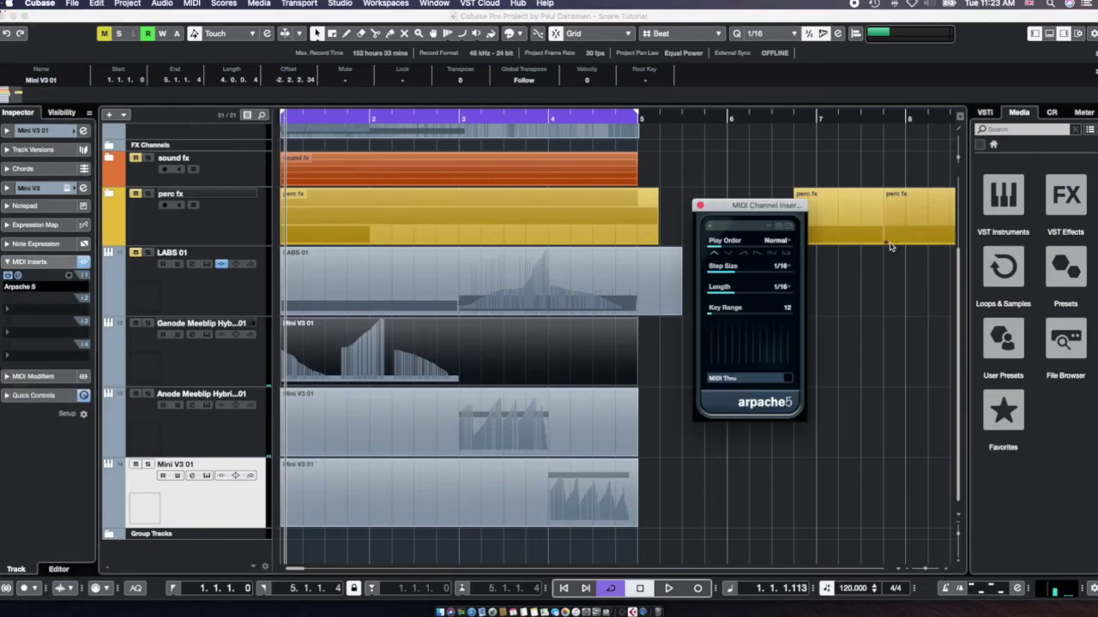
- Load the Seq 1 Finger preset in Arpache 5 and adjust its user play-order steps
left_click(784, 241)
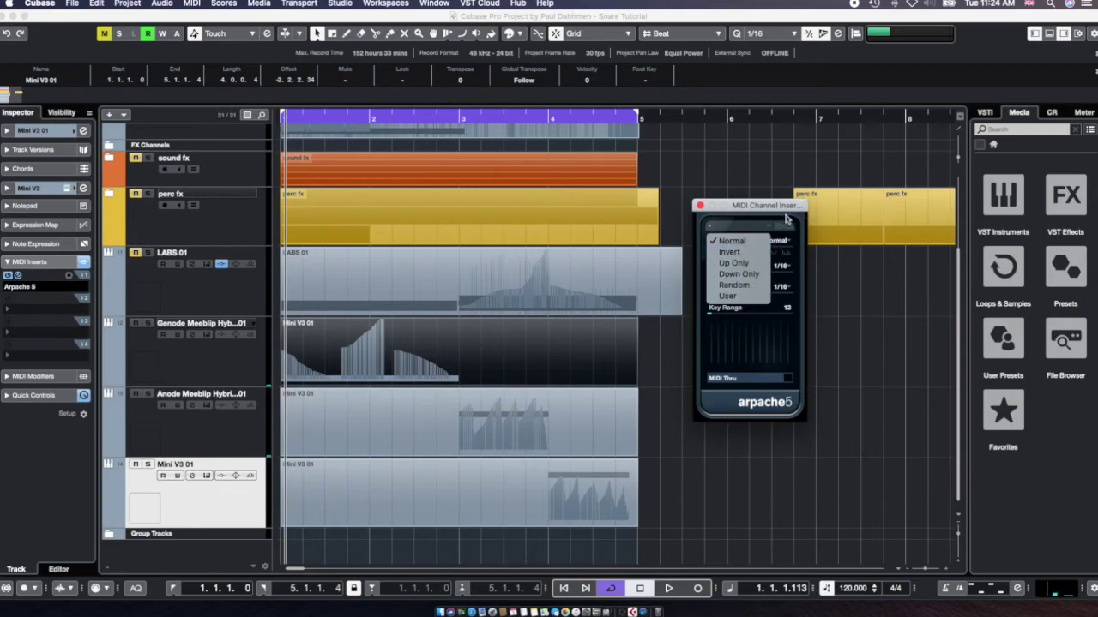
left_click(736, 228)
left_click(735, 227)
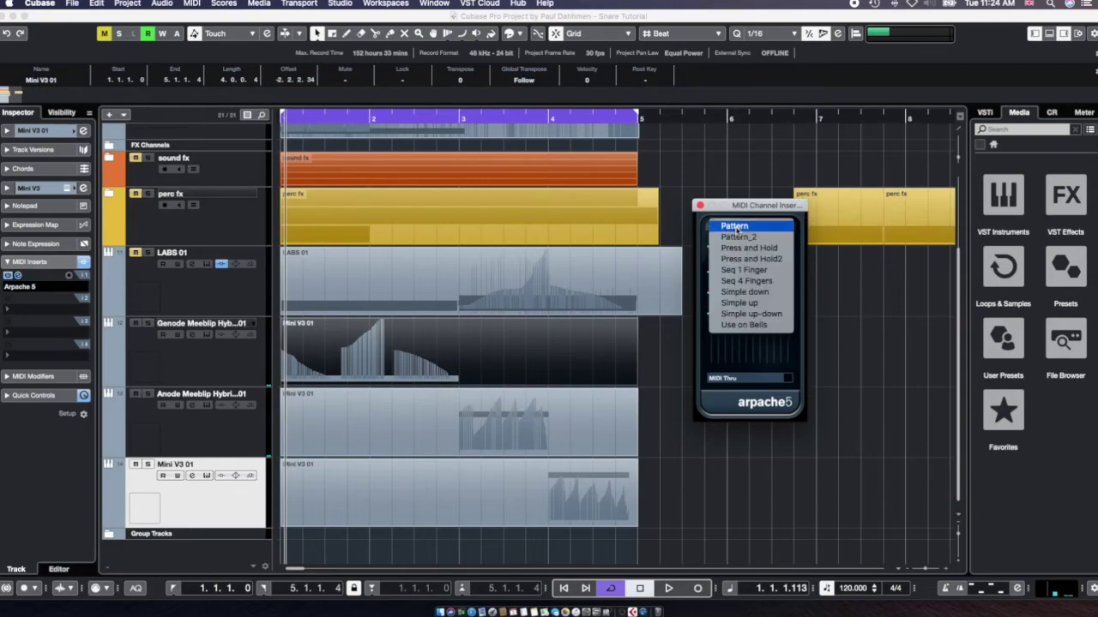
left_click(736, 271)
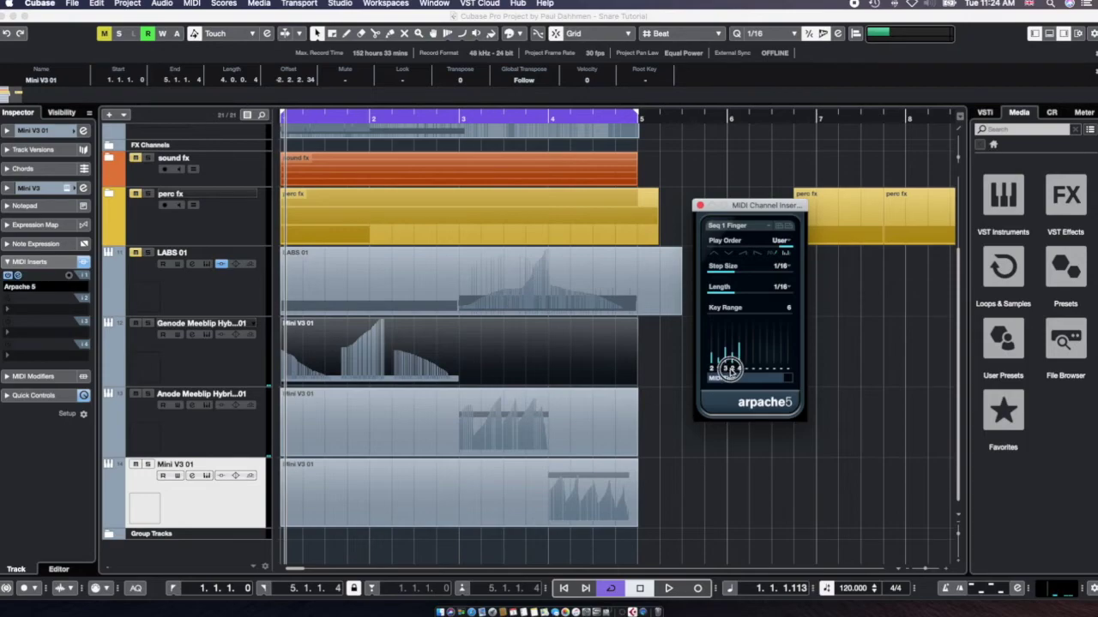
mouse_move(734, 272)
left_mouse_down()
mouse_move(719, 272)
mouse_move(735, 273)
left_mouse_up()
left_click_drag(733, 296, 715, 337)
- Load the Pattern preset in Arpache 5, adjust its user play-order steps, and close the plug-in window
left_click(753, 226)
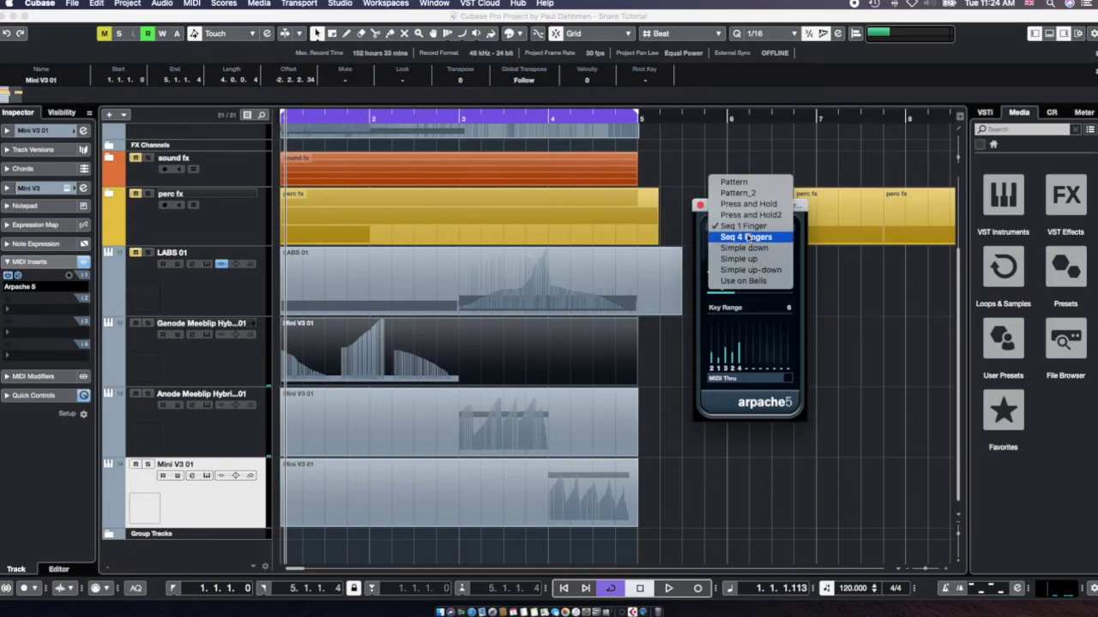
left_click(734, 182)
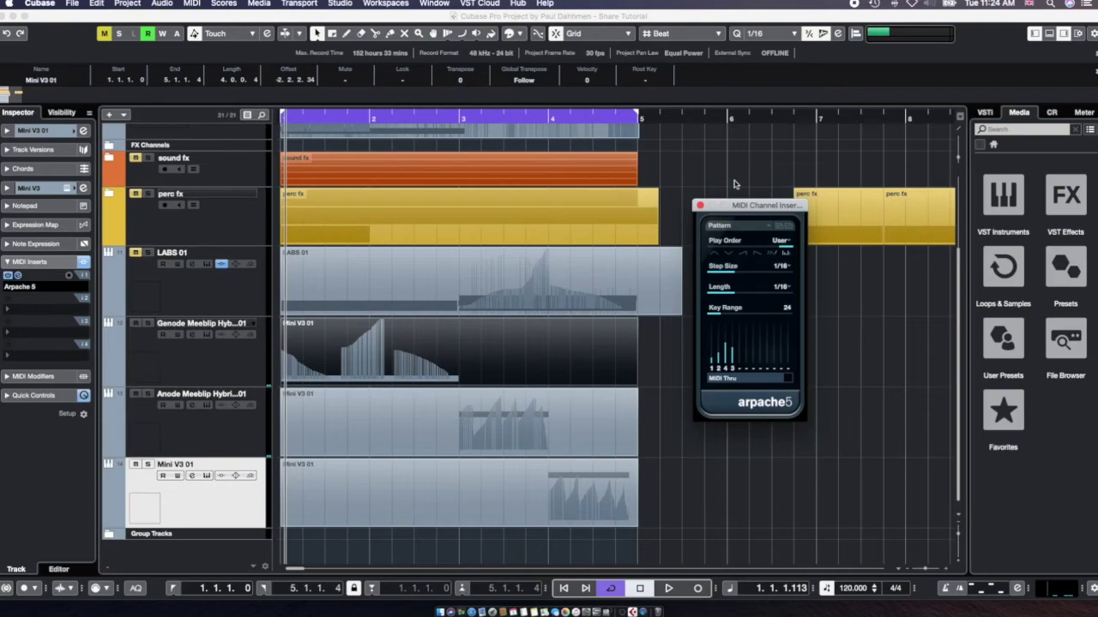
left_click(731, 369)
mouse_move(729, 368)
left_mouse_down()
mouse_move(727, 379)
mouse_move(723, 369)
left_mouse_up()
left_click(699, 206)
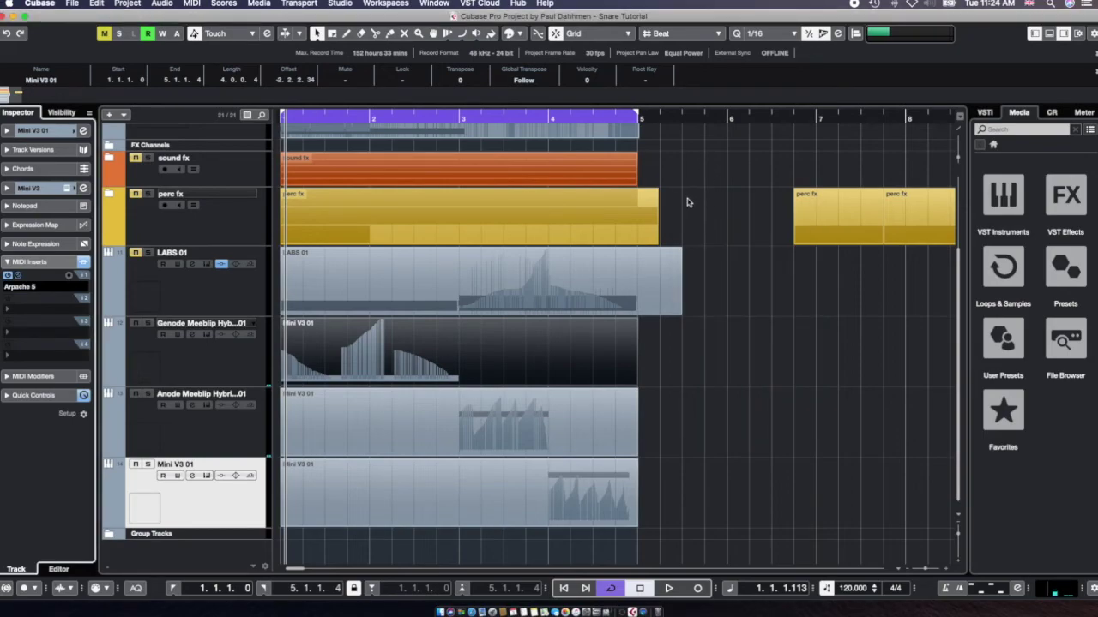
- Play back the four-bar cycle to audition the arpeggiated Mini V3 part together with the two Meeblip tracks
key("space")
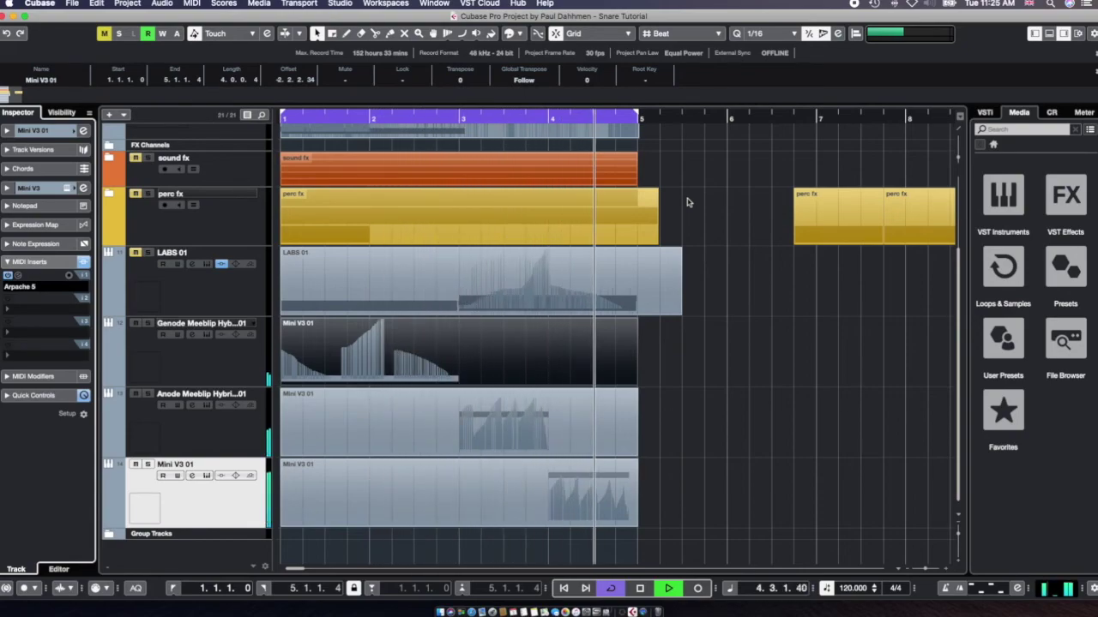
key("space")
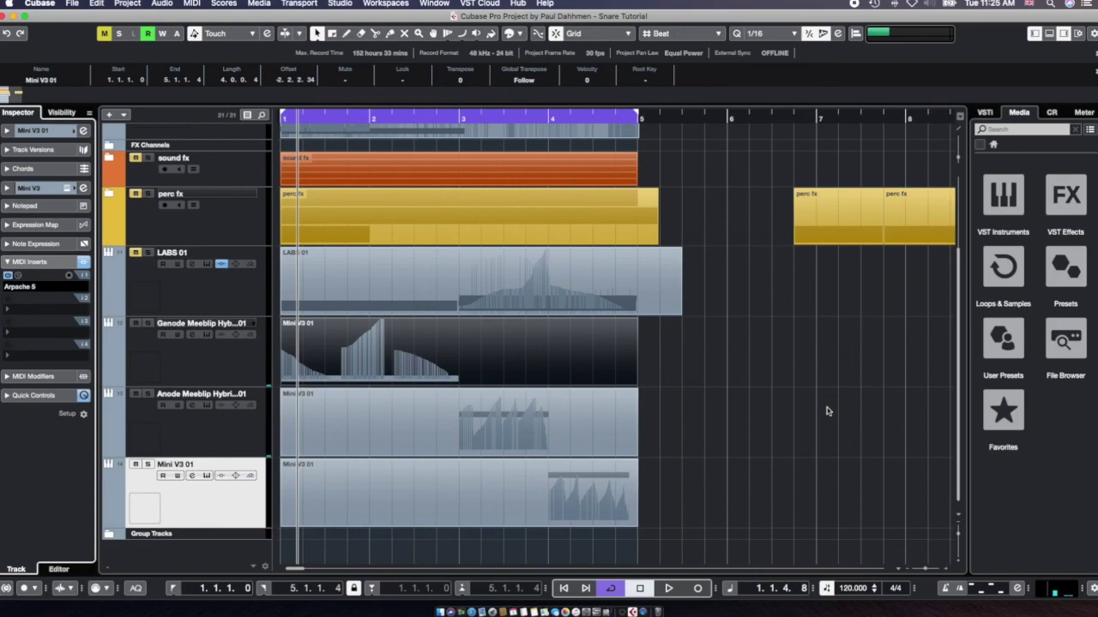
key("space")
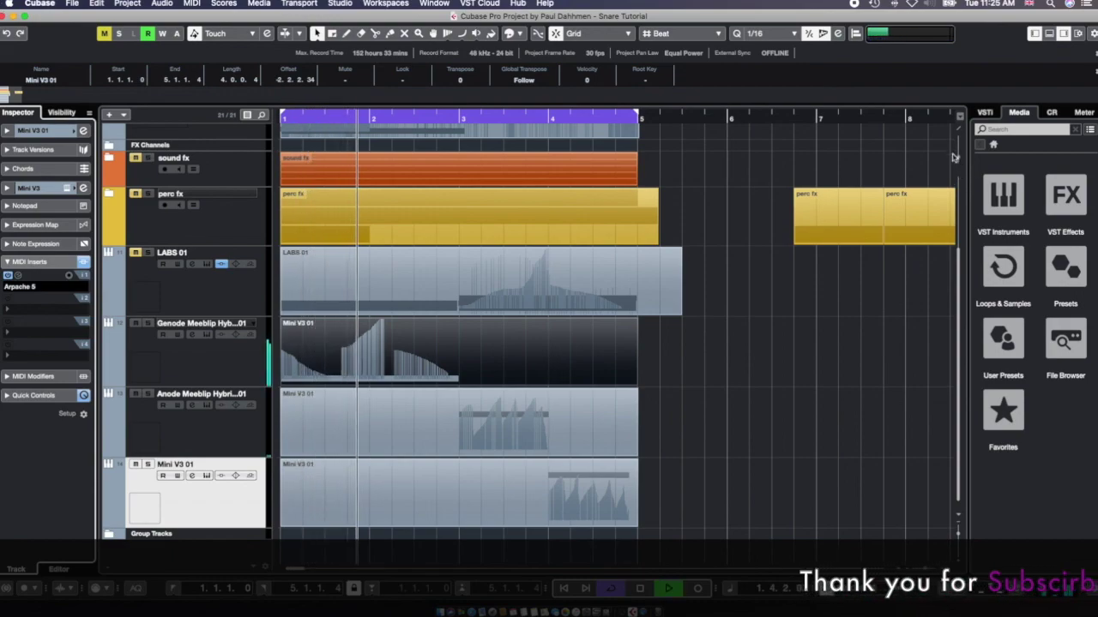